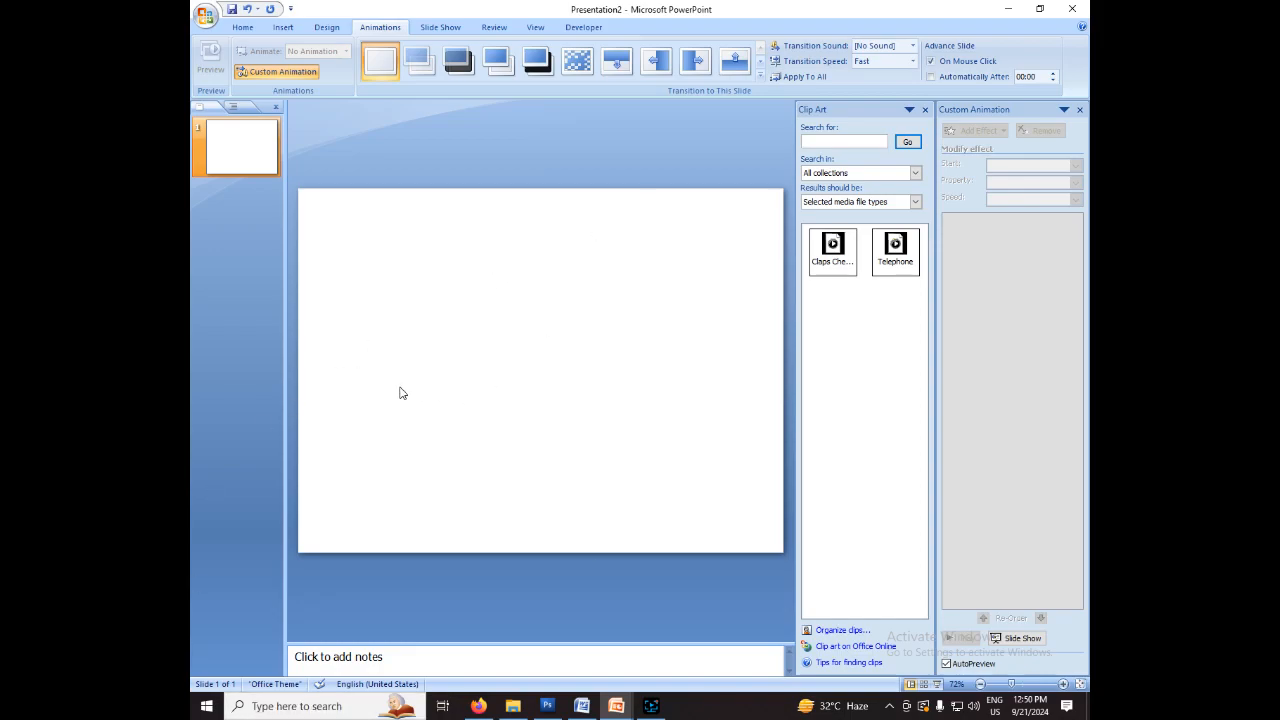
- Draw a rectangle about 1.08 by 3.58 inches against the slide's left edge, just below mid-height
left_click(282, 28)
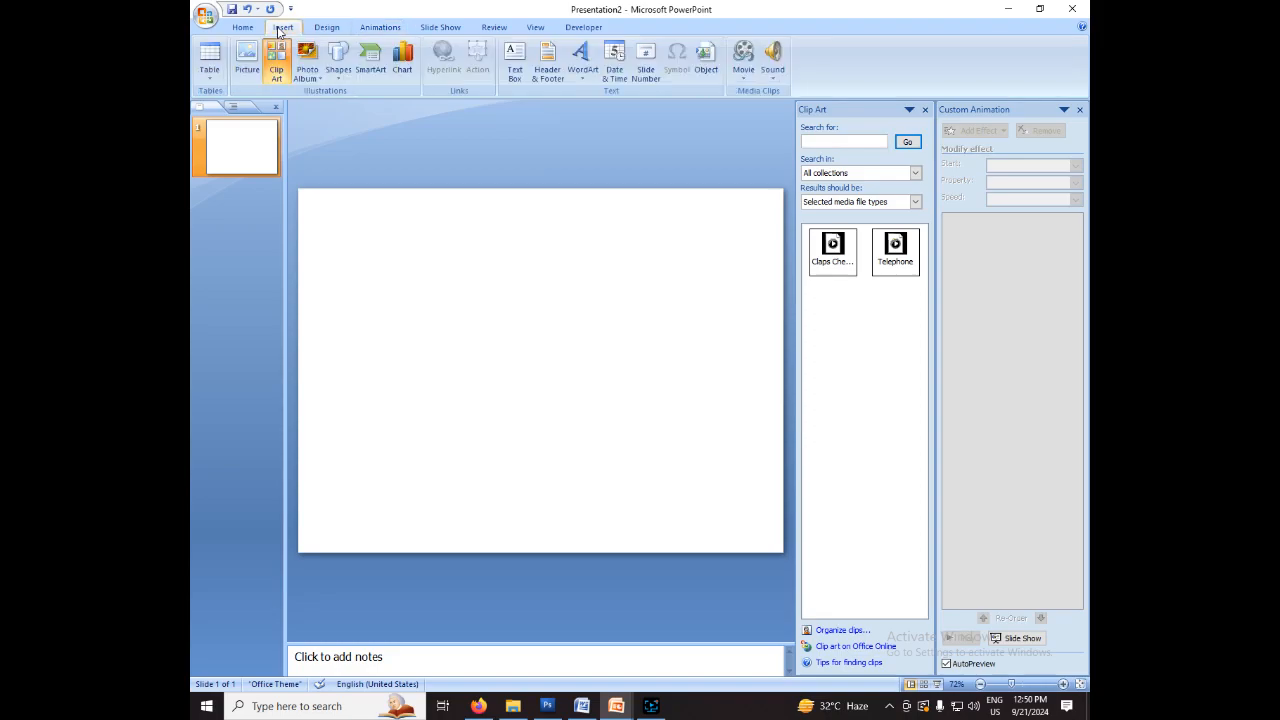
left_click(337, 70)
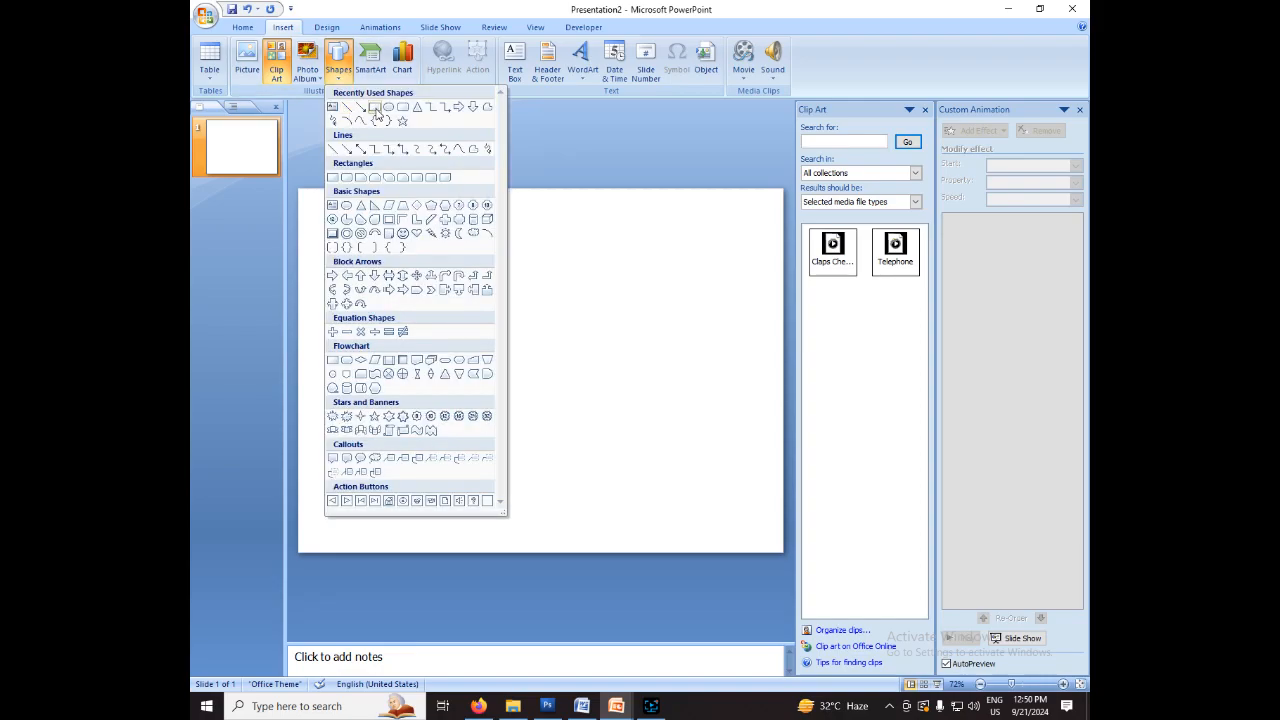
left_click(374, 108)
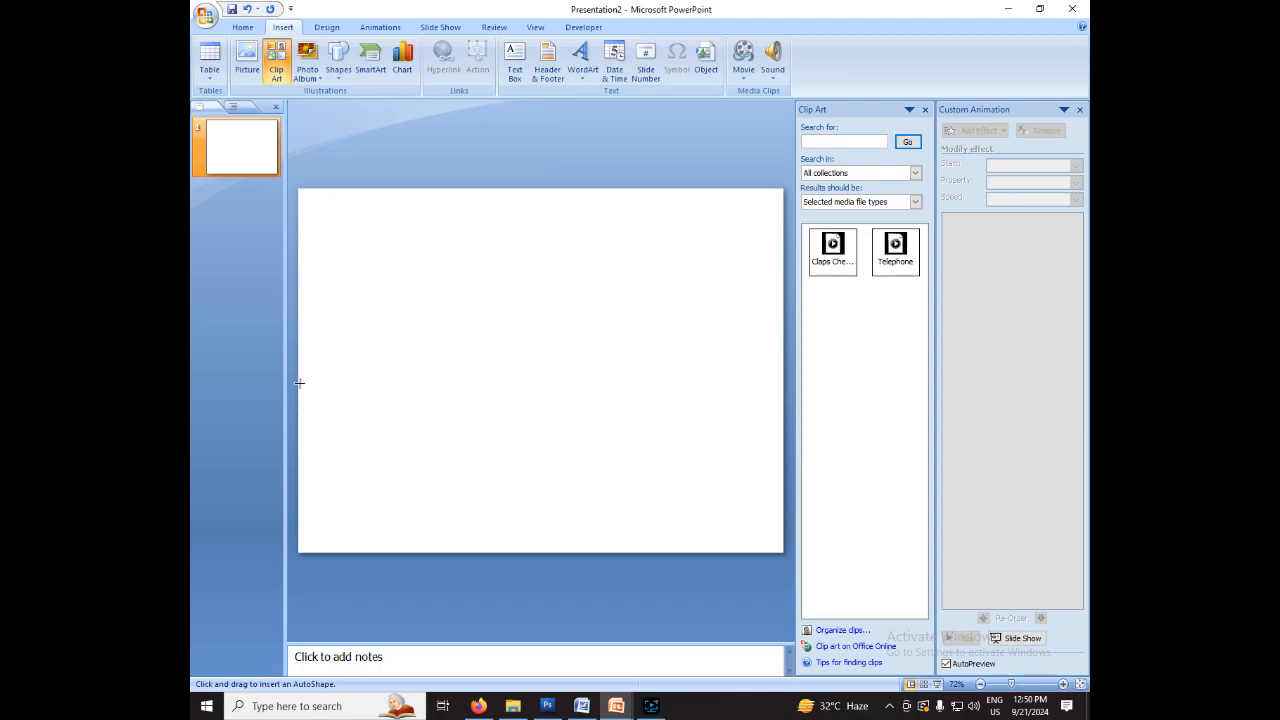
mouse_move(298, 382)
left_mouse_down()
mouse_move(343, 409)
mouse_move(473, 435)
left_mouse_up()
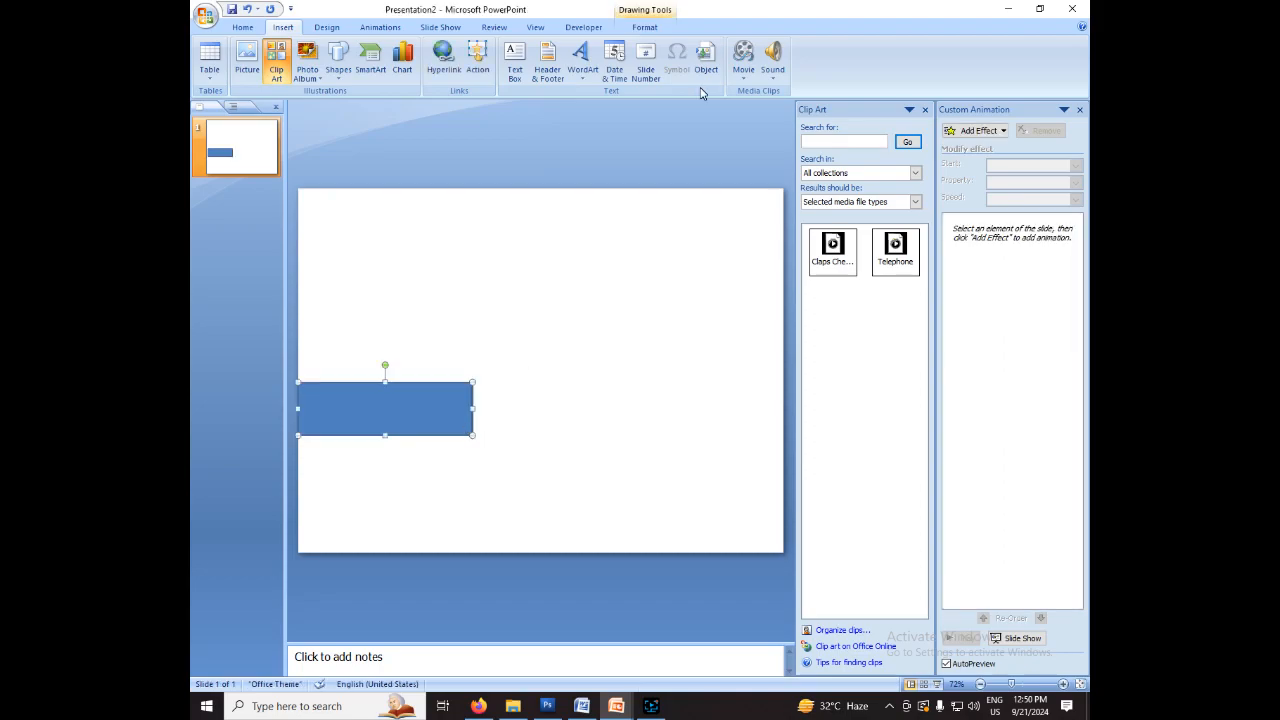
- Fill the rectangle with the dark purple texture
left_click(646, 28)
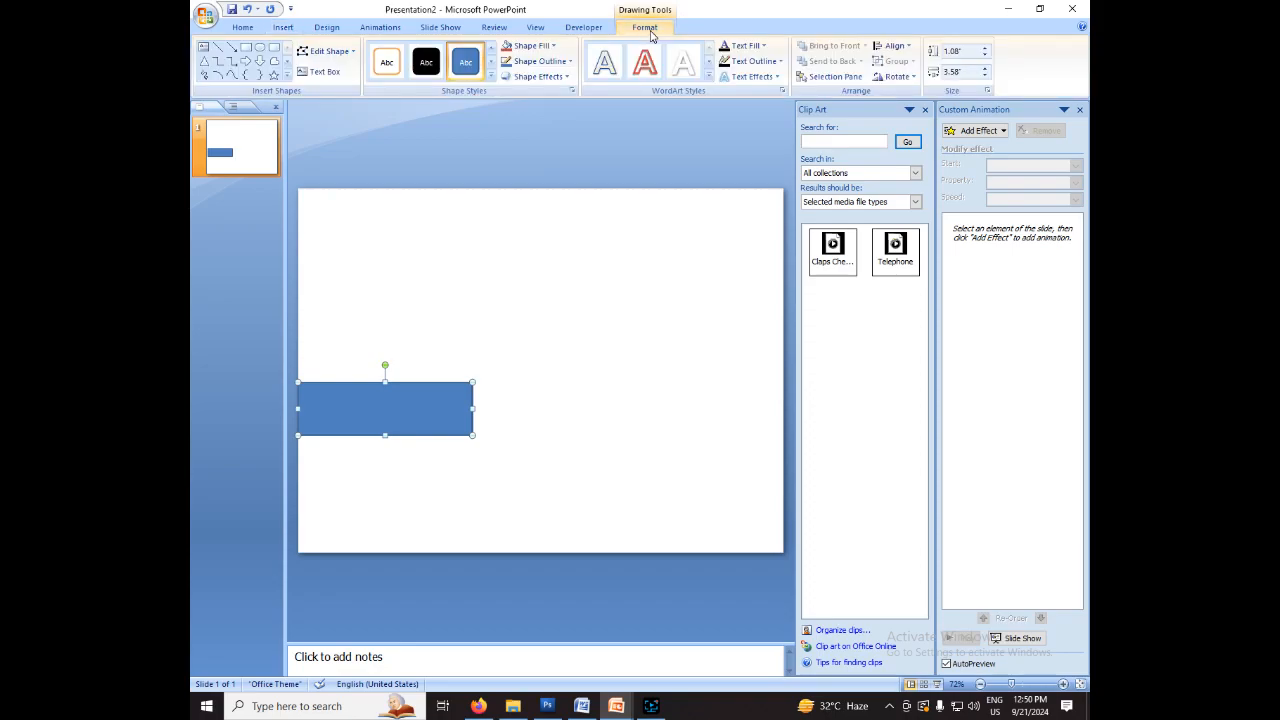
left_click(553, 46)
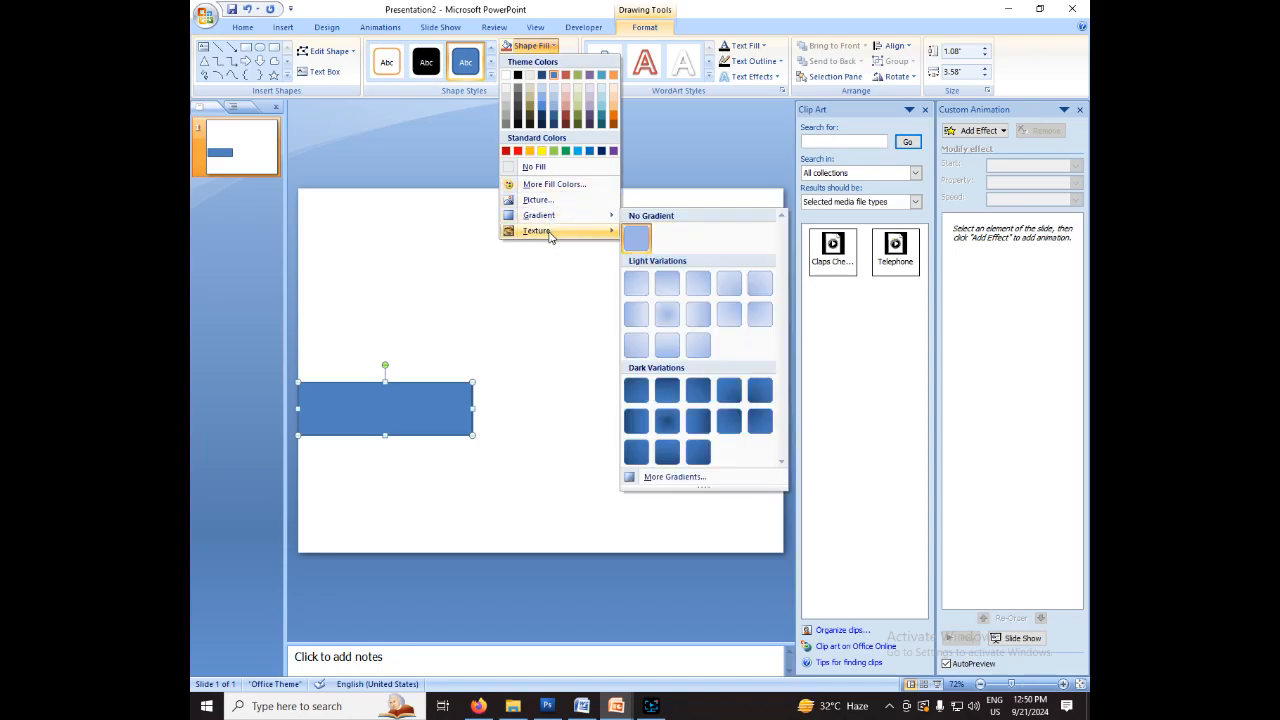
mouse_move(549, 235)
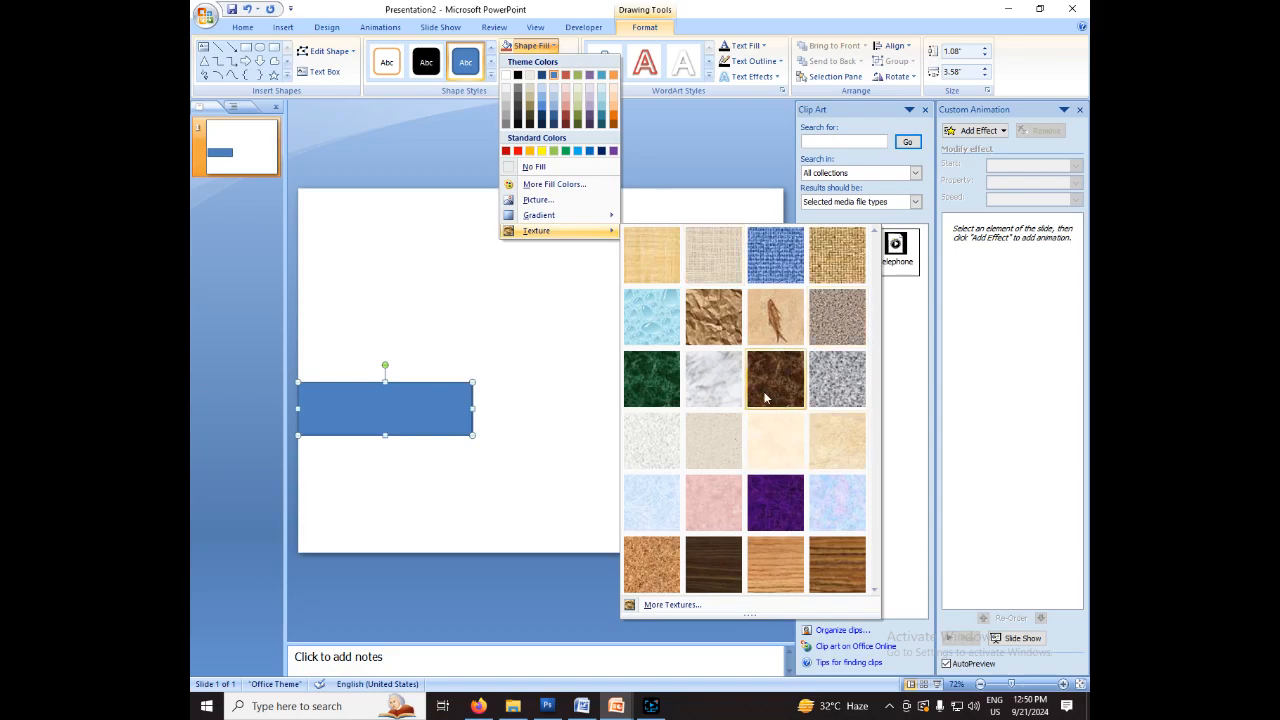
left_click(781, 515)
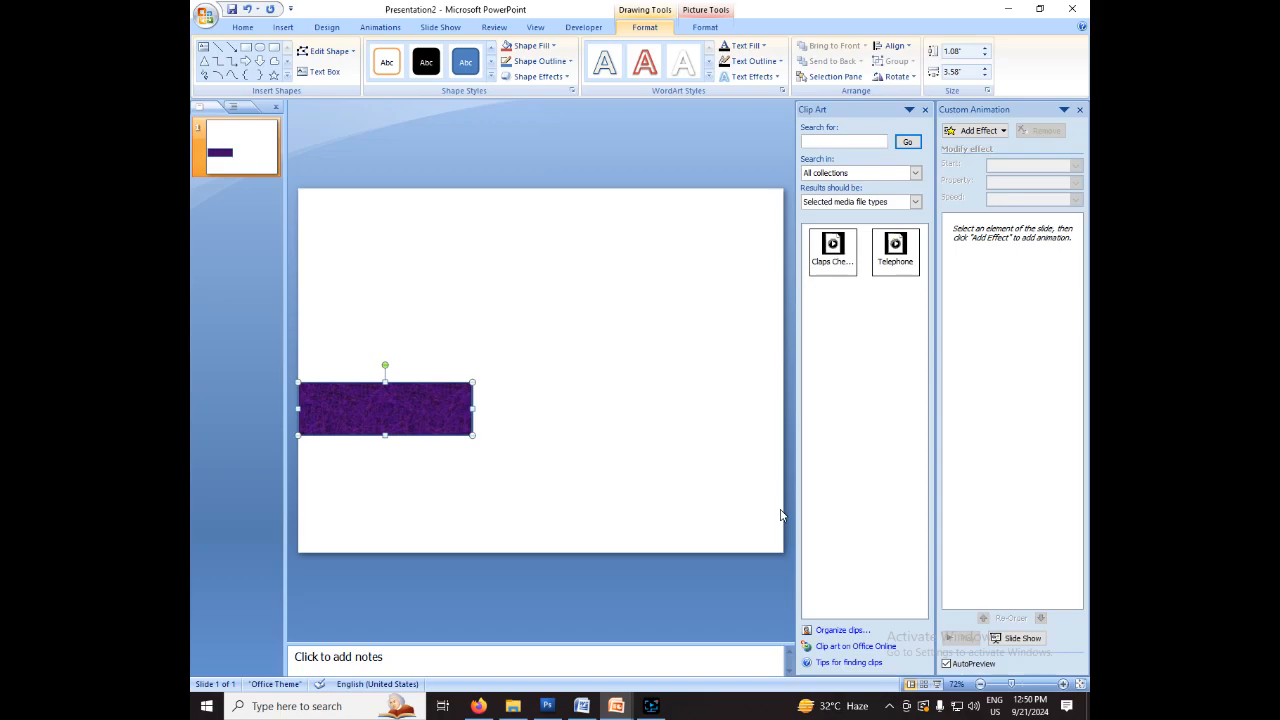
- Stack two copies below the textured rectangle, one about 5.17 inches wide and the lowest spanning the slide's full width to its bottom edge
left_click_drag(463, 429, 549, 461)
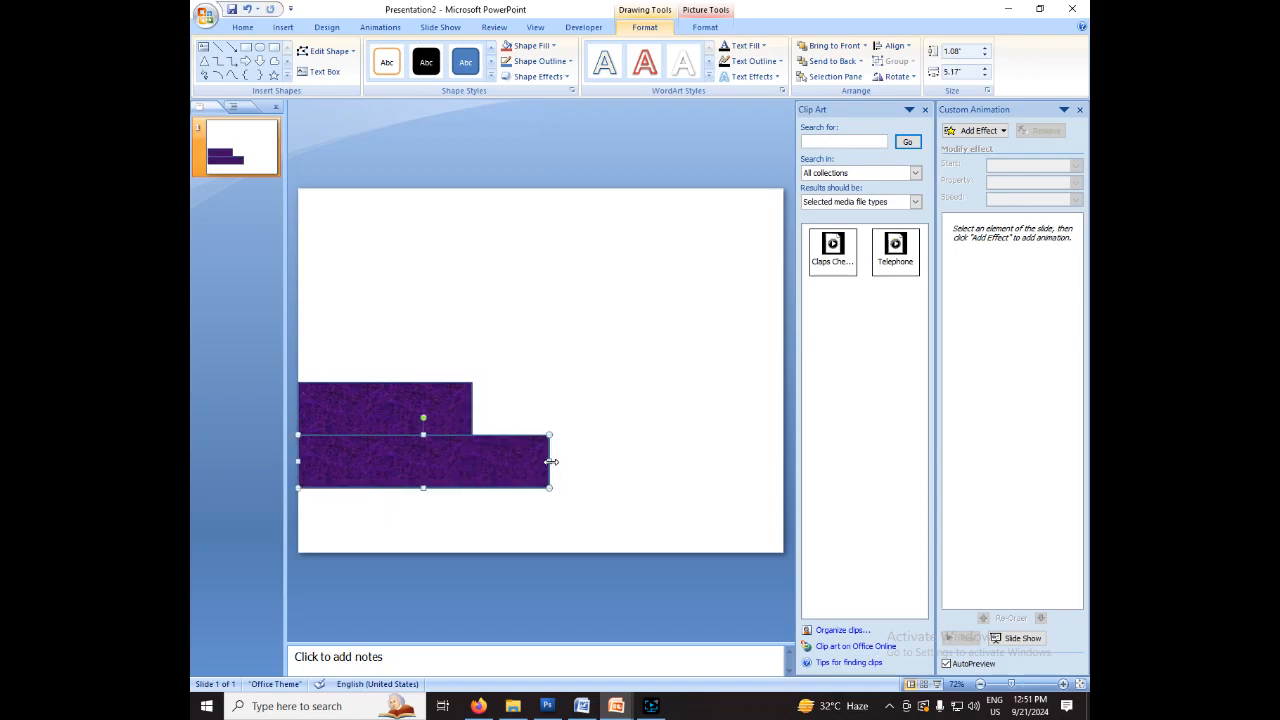
key("ctrl+d")
left_click_drag(517, 482, 783, 534)
left_click_drag(541, 541, 544, 548)
- Widen the two middle stair rectangles and add a fourth one on top, about 1.08 by 3.67 inches
left_click(542, 465)
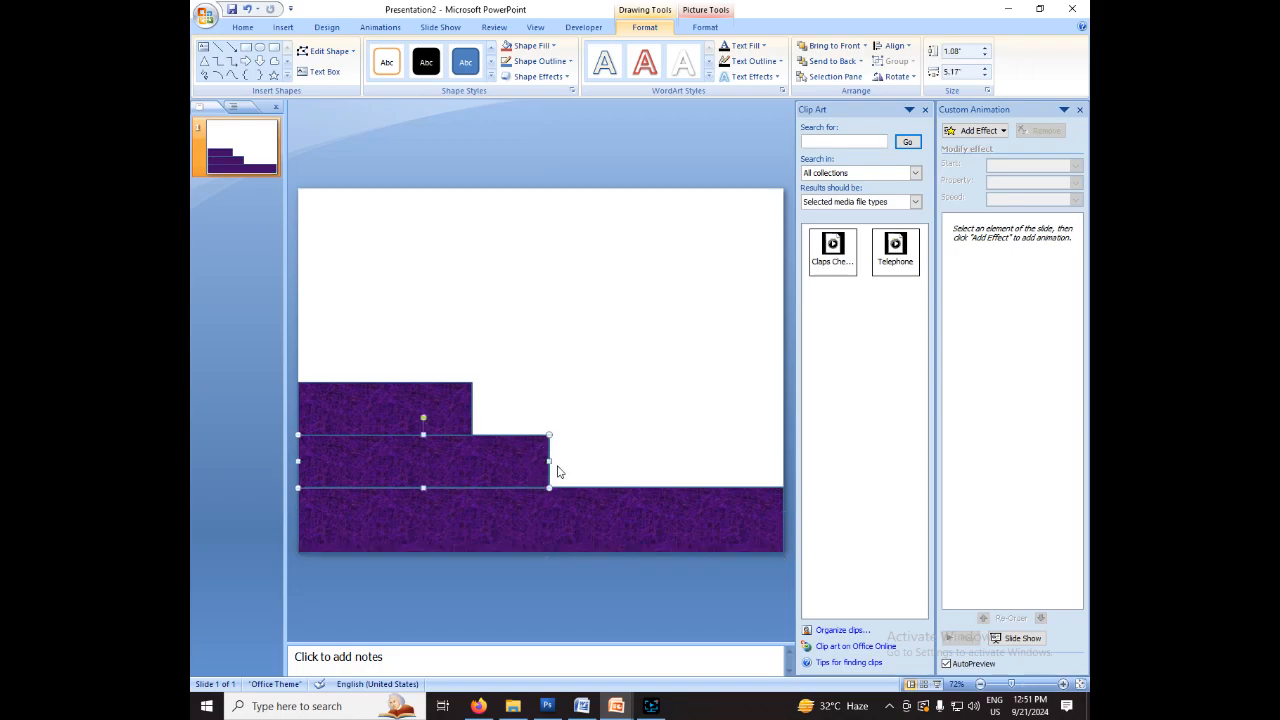
left_click_drag(549, 461, 638, 476)
left_click(465, 410)
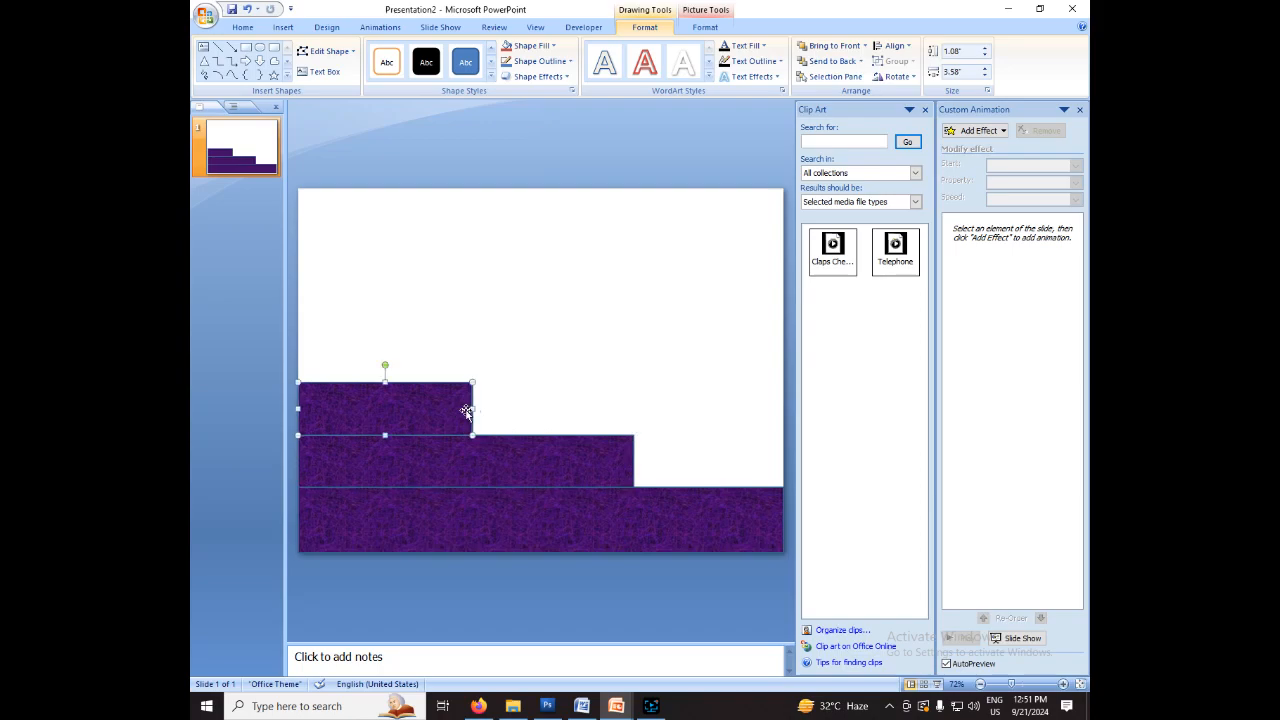
left_click_drag(476, 410, 415, 346)
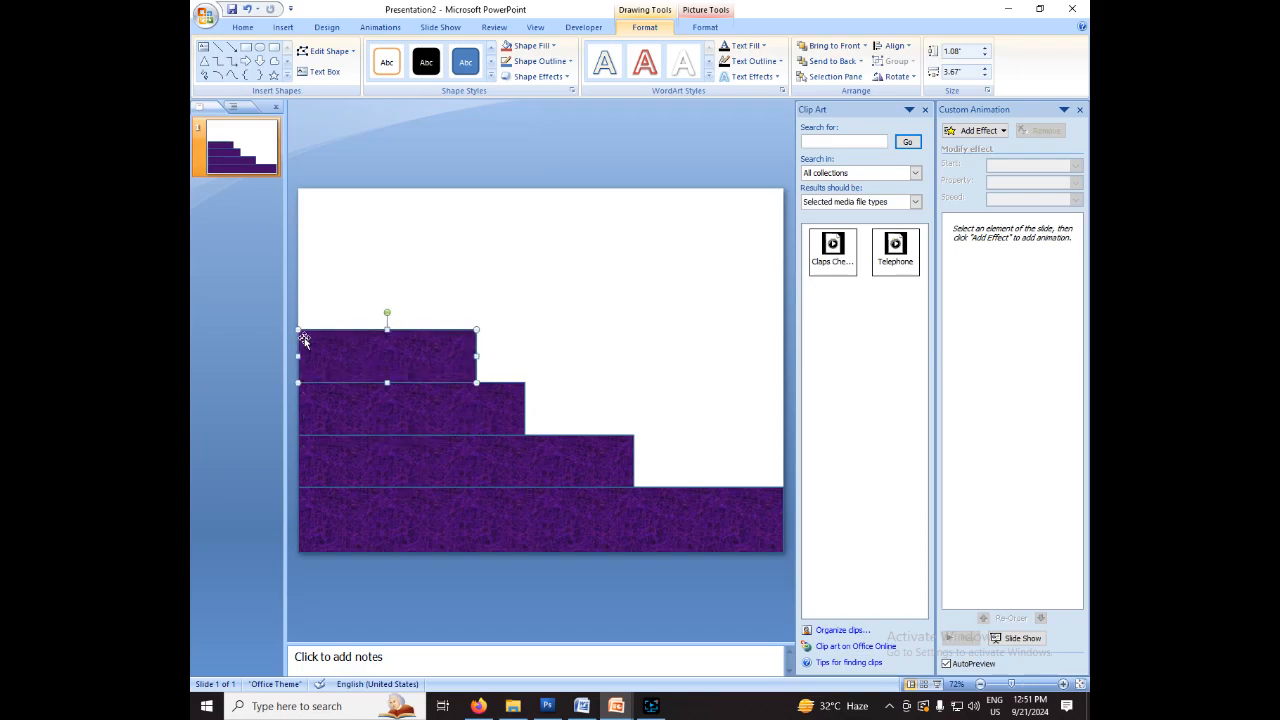
- Group all four stair rectangles into one object
mouse_move(785, 581)
left_mouse_down()
mouse_move(746, 520)
mouse_move(466, 384)
mouse_move(262, 311)
left_mouse_up()
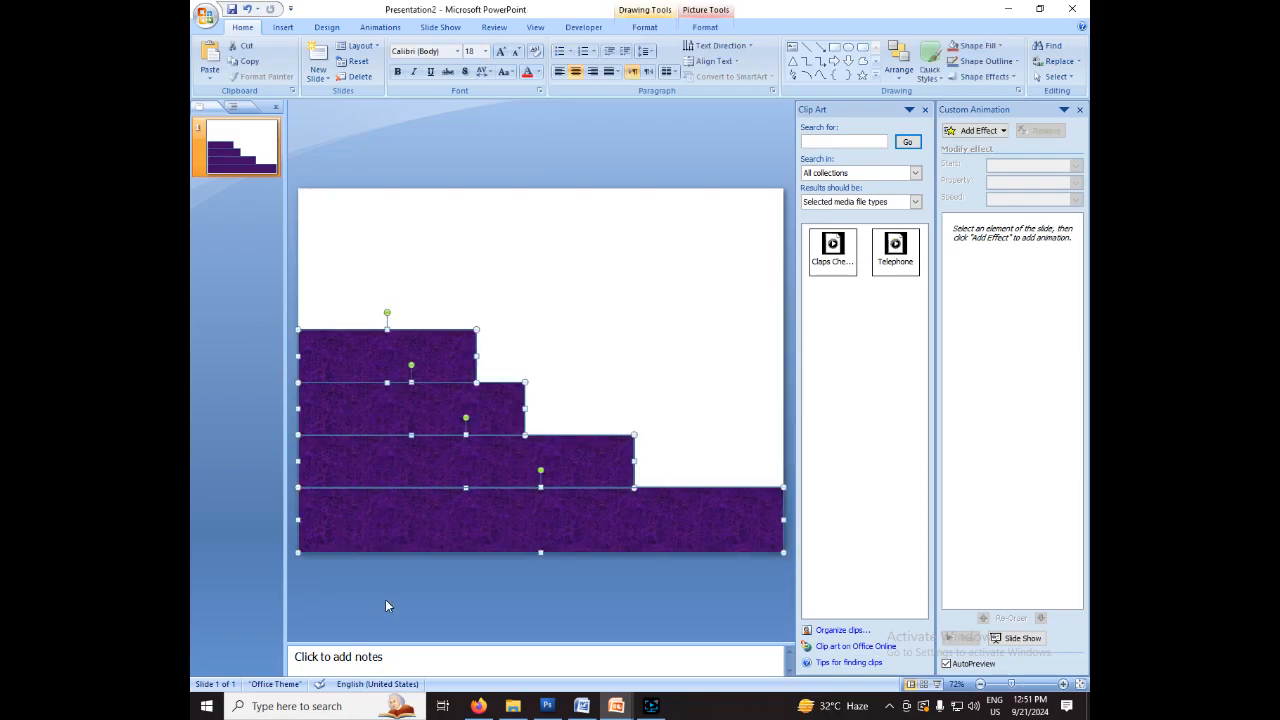
key("ctrl+shift+g")
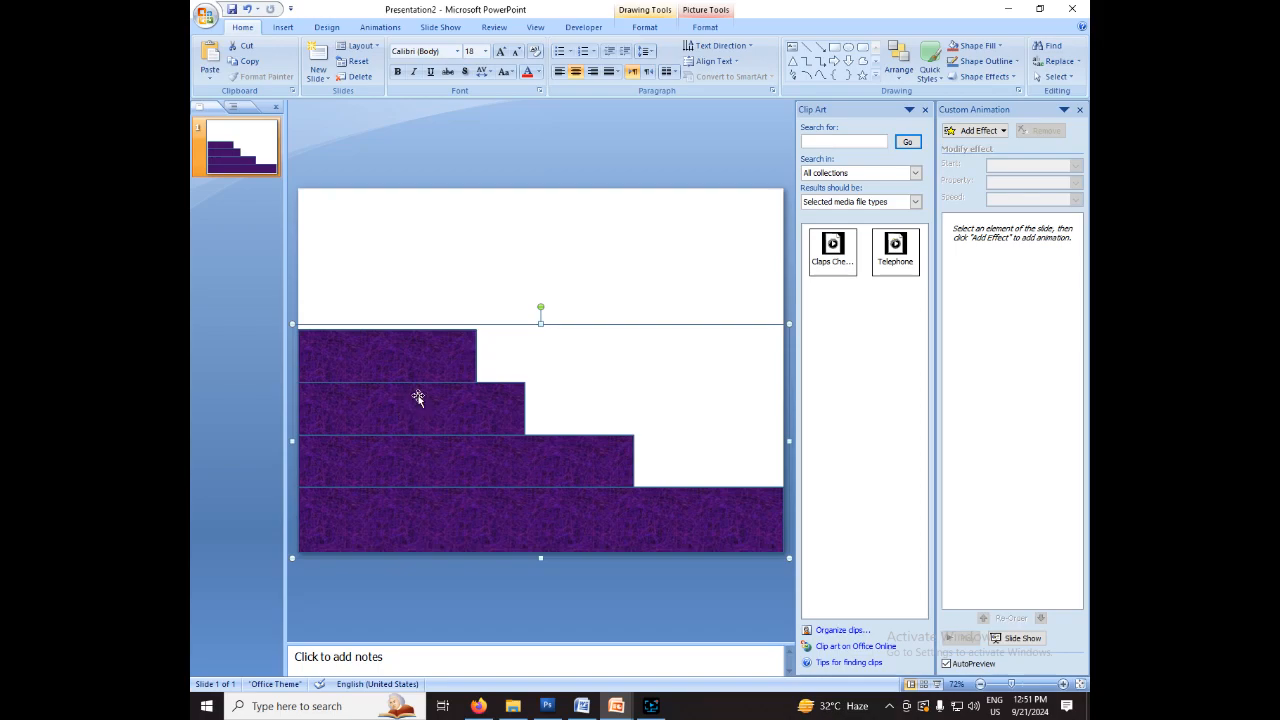
left_click(531, 301)
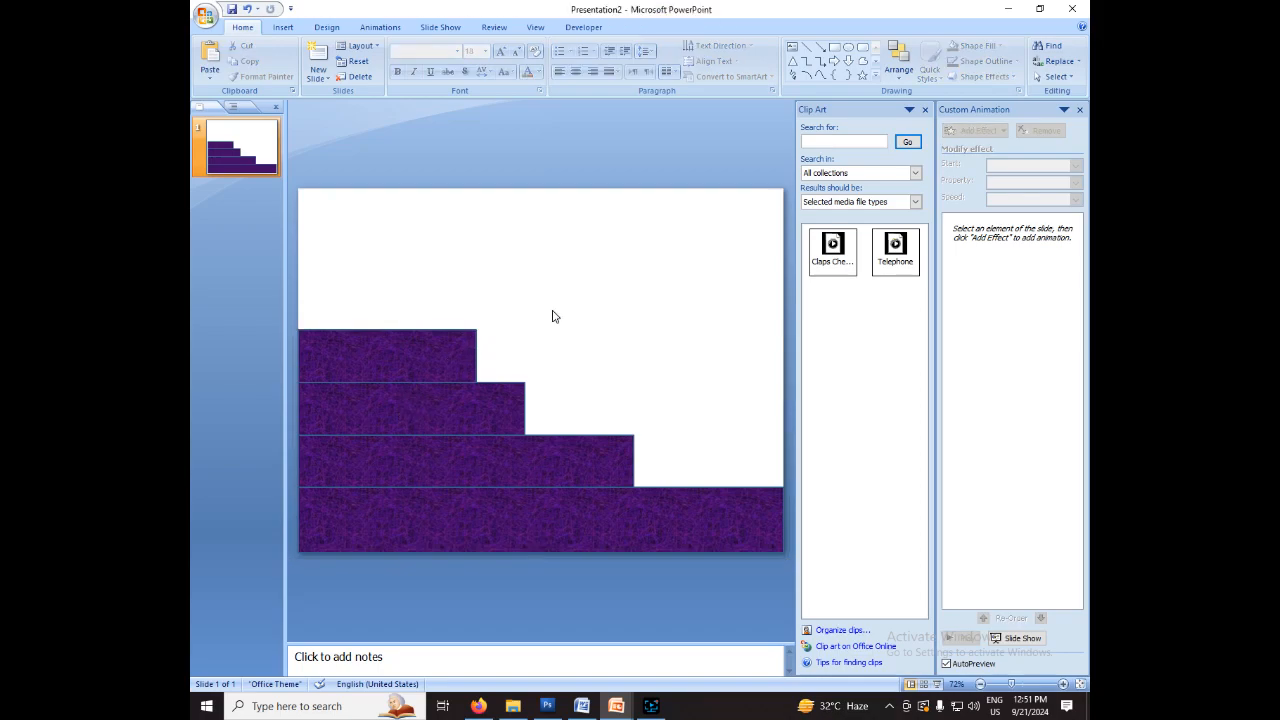
- Search the clip art collections for "nature"
left_click(284, 29)
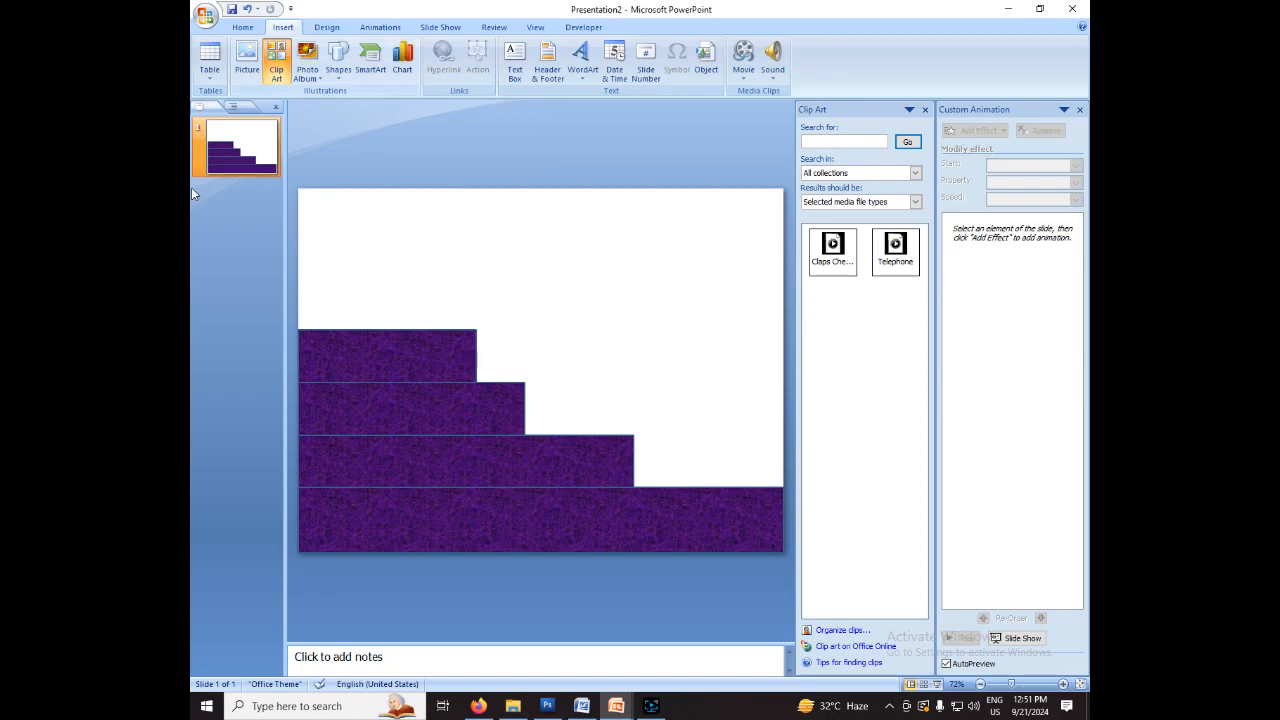
left_click(281, 53)
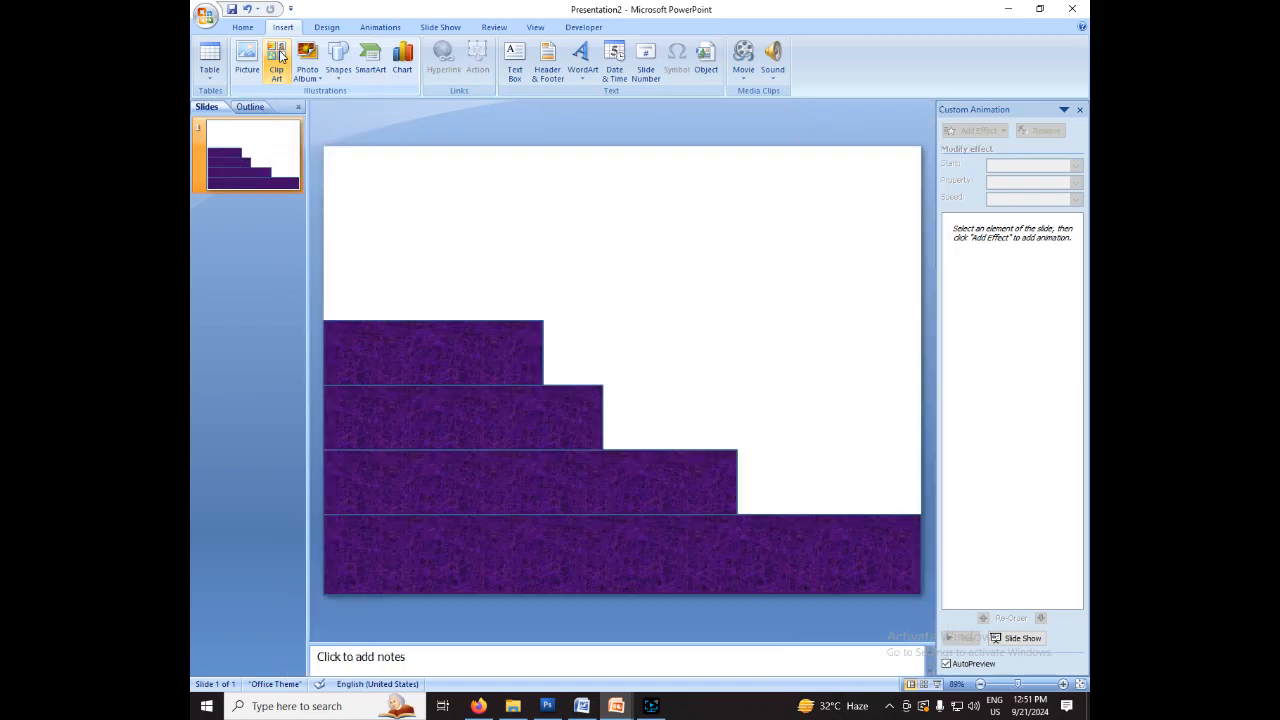
left_click(278, 62)
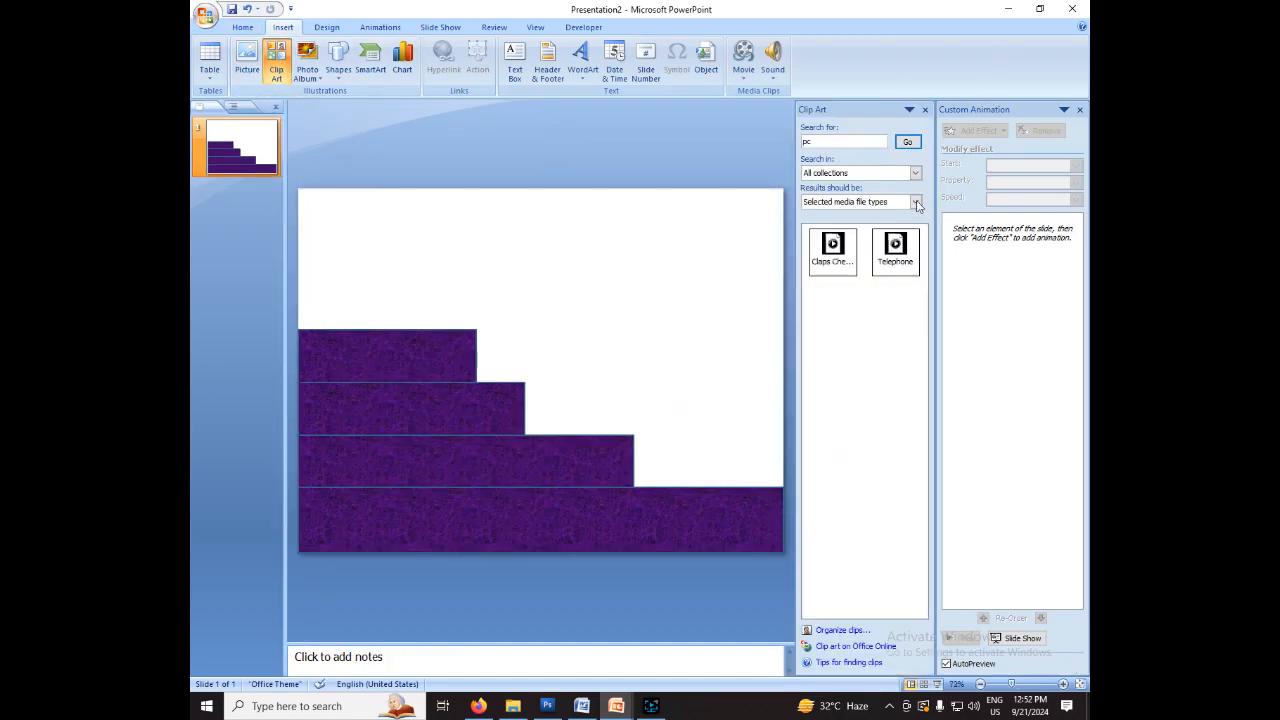
left_click(817, 143)
type("nature")
key("Return")
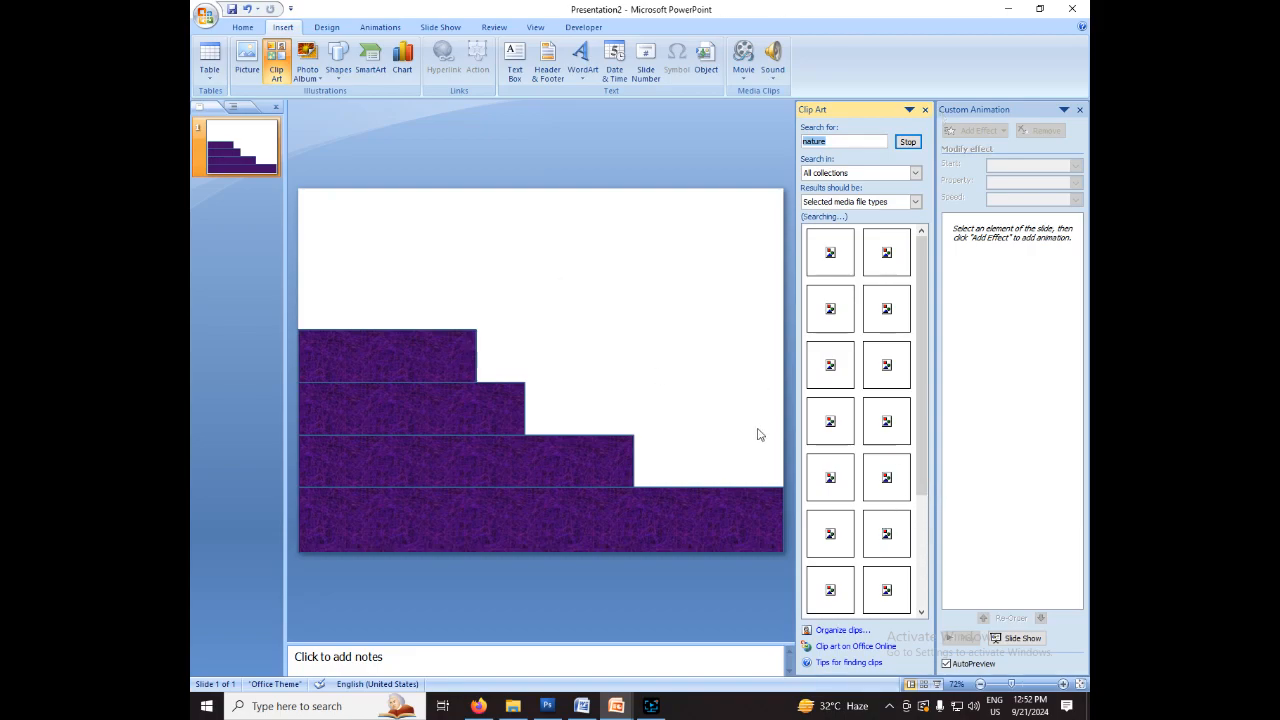
- Place the lakeside house clip on the slide and delete the snowflake clip covering it
left_click(835, 631)
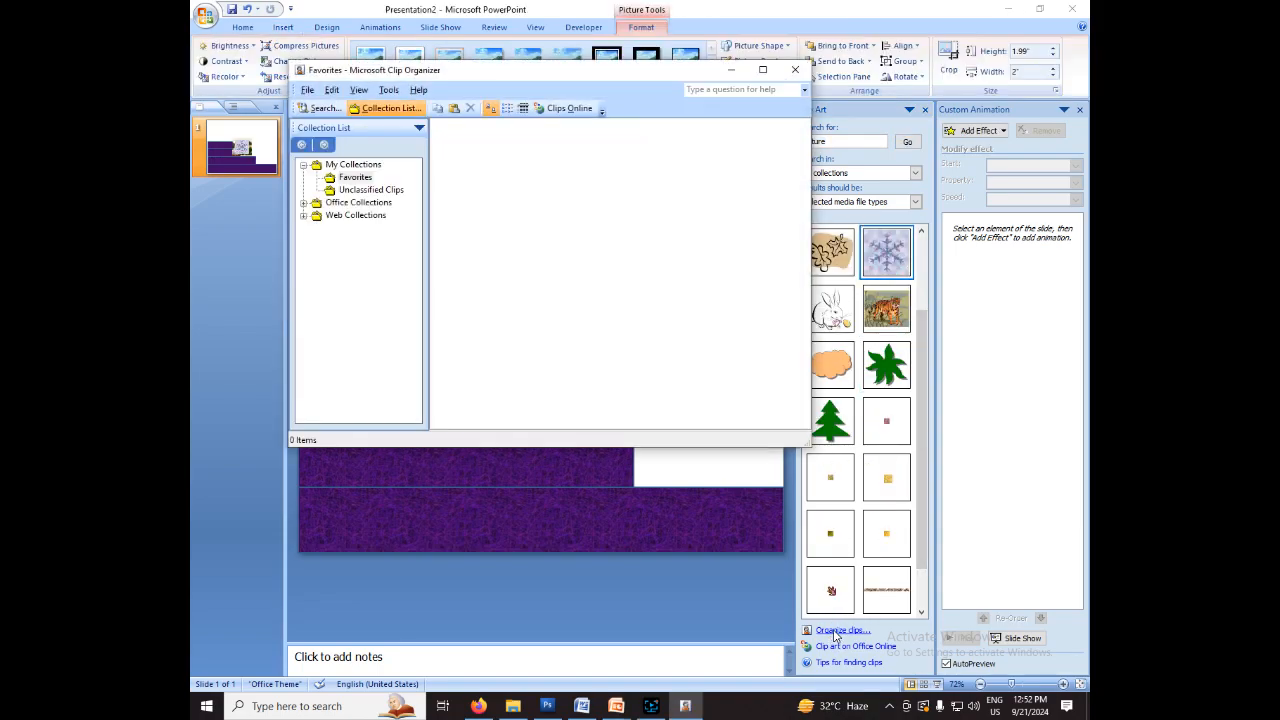
left_click(795, 69)
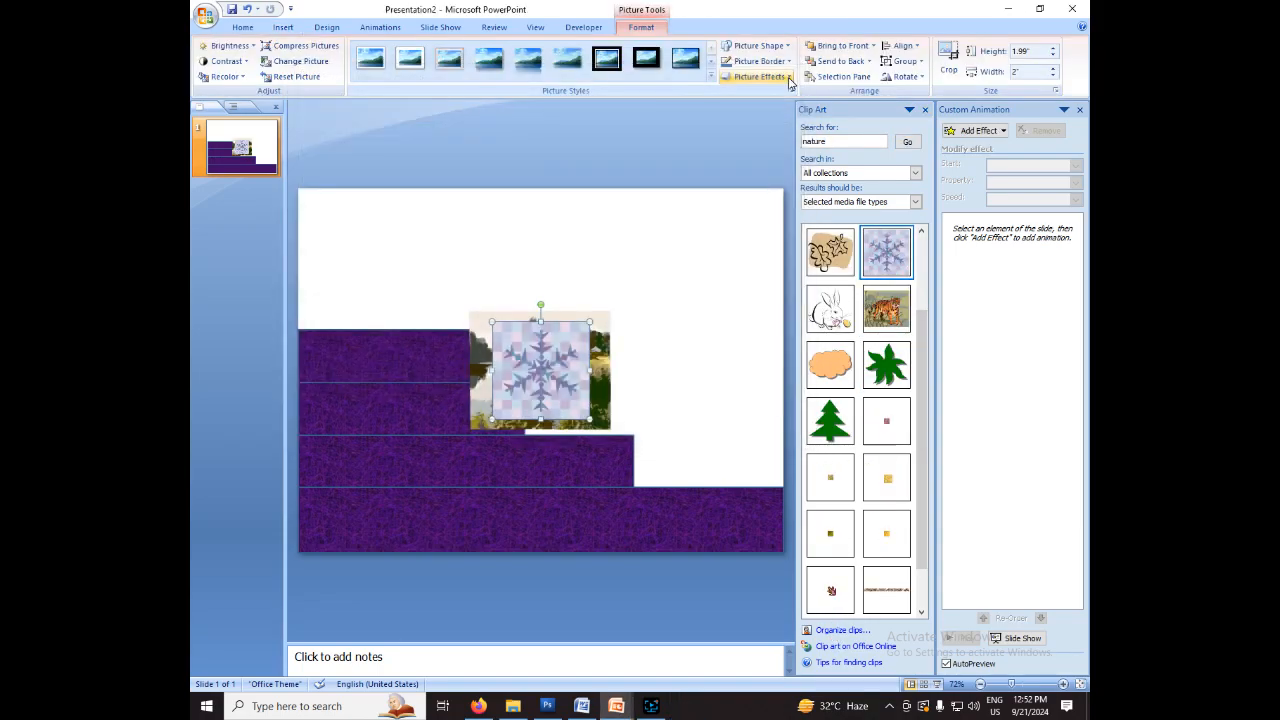
key("Escape")
left_click(572, 386)
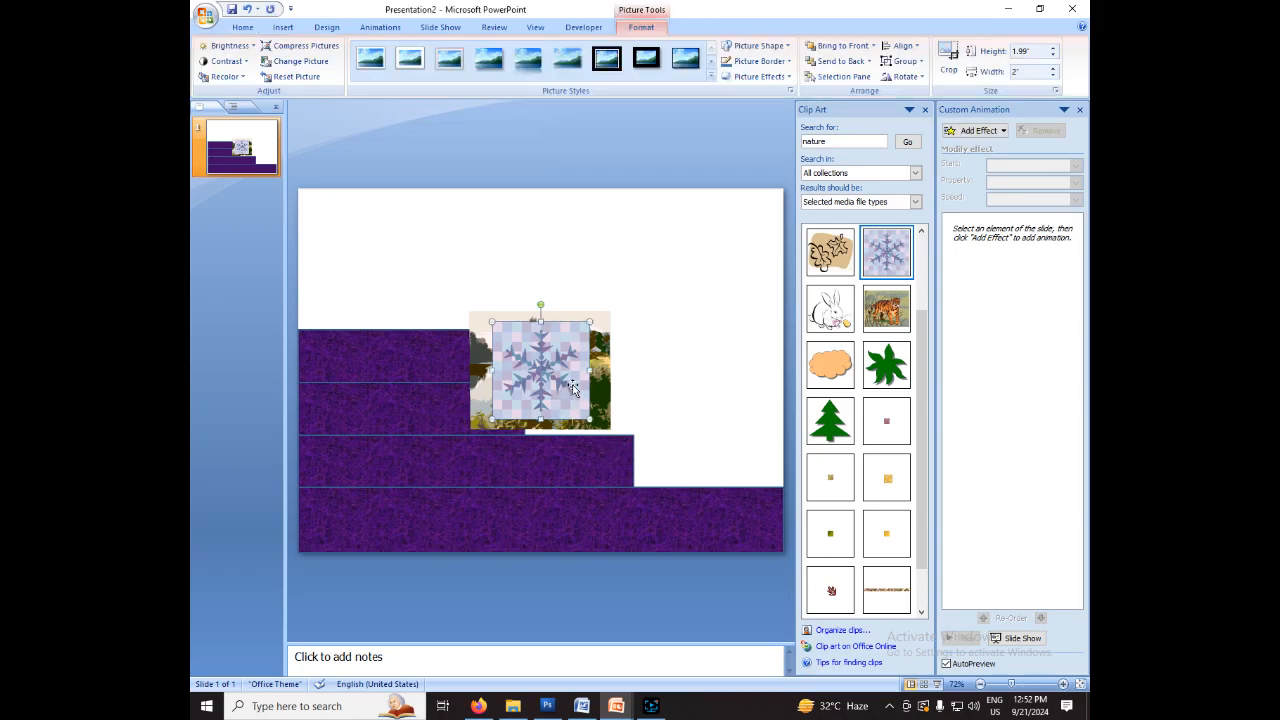
key("Escape")
left_click(573, 384)
key("Delete")
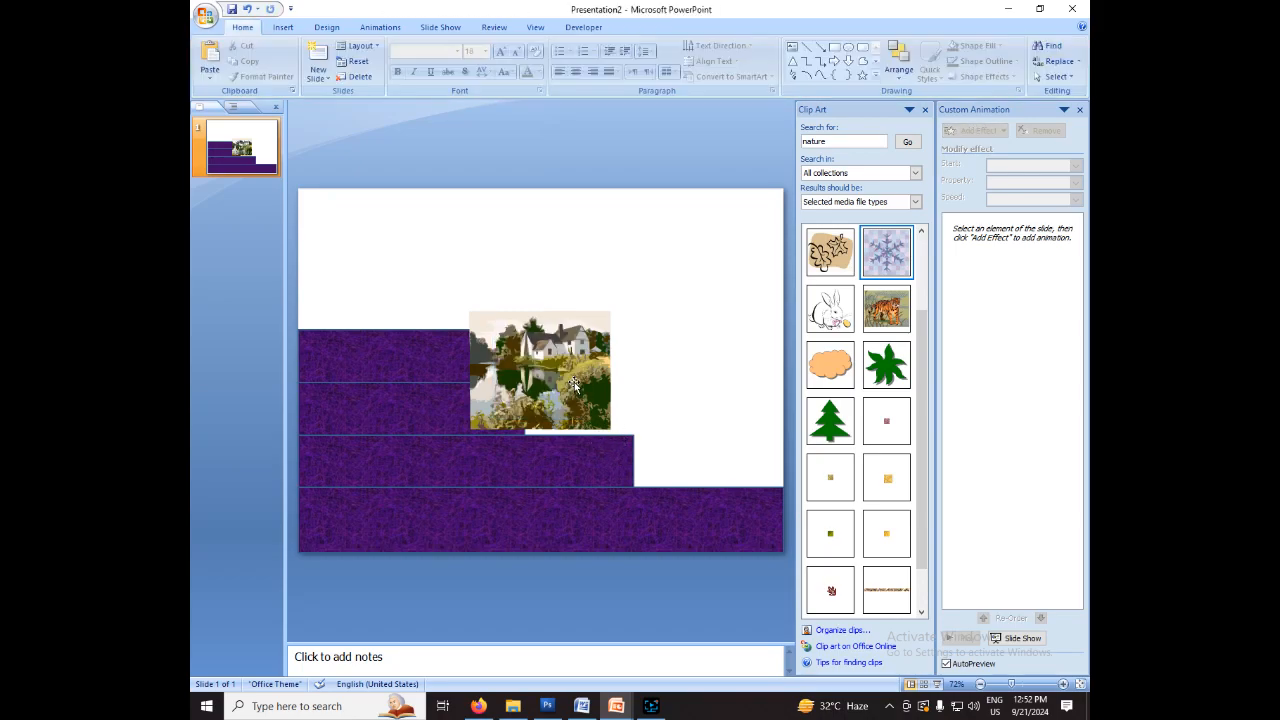
- Position the house picture above the stairs at about 2 by 2.33 inches and apply the thick black double-frame picture style
left_click_drag(575, 379, 677, 263)
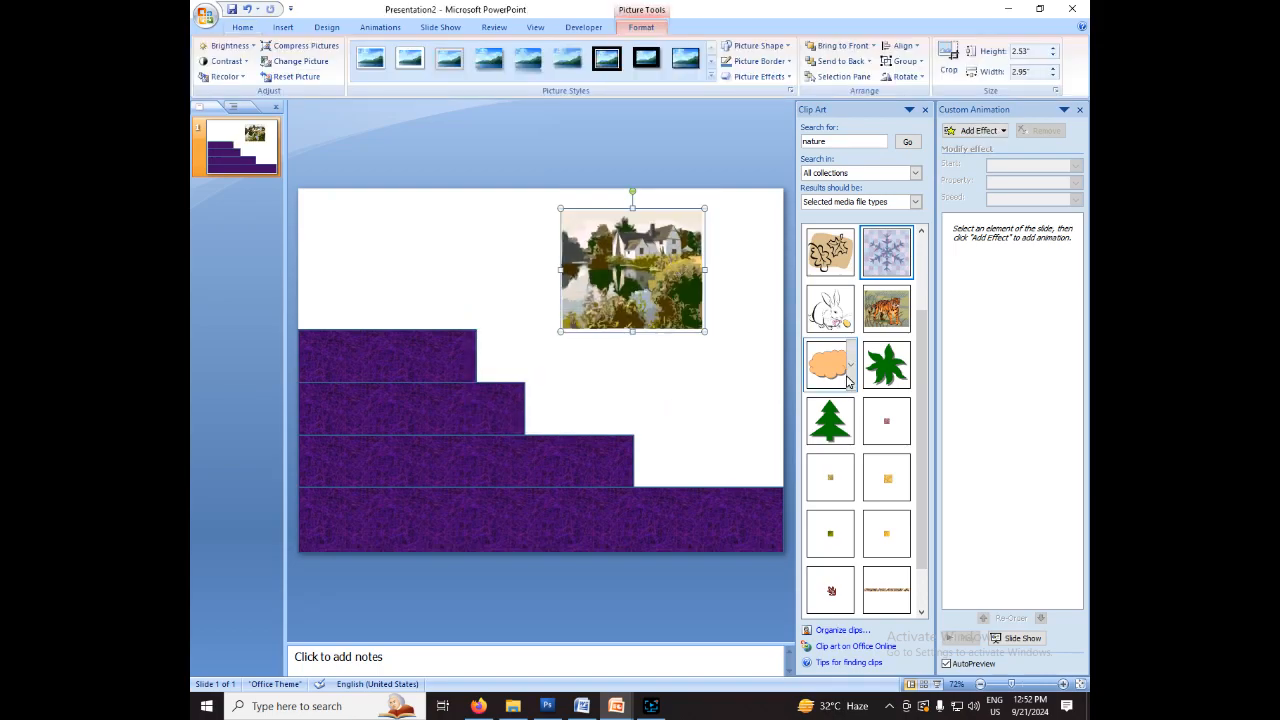
left_click_drag(706, 334, 677, 306)
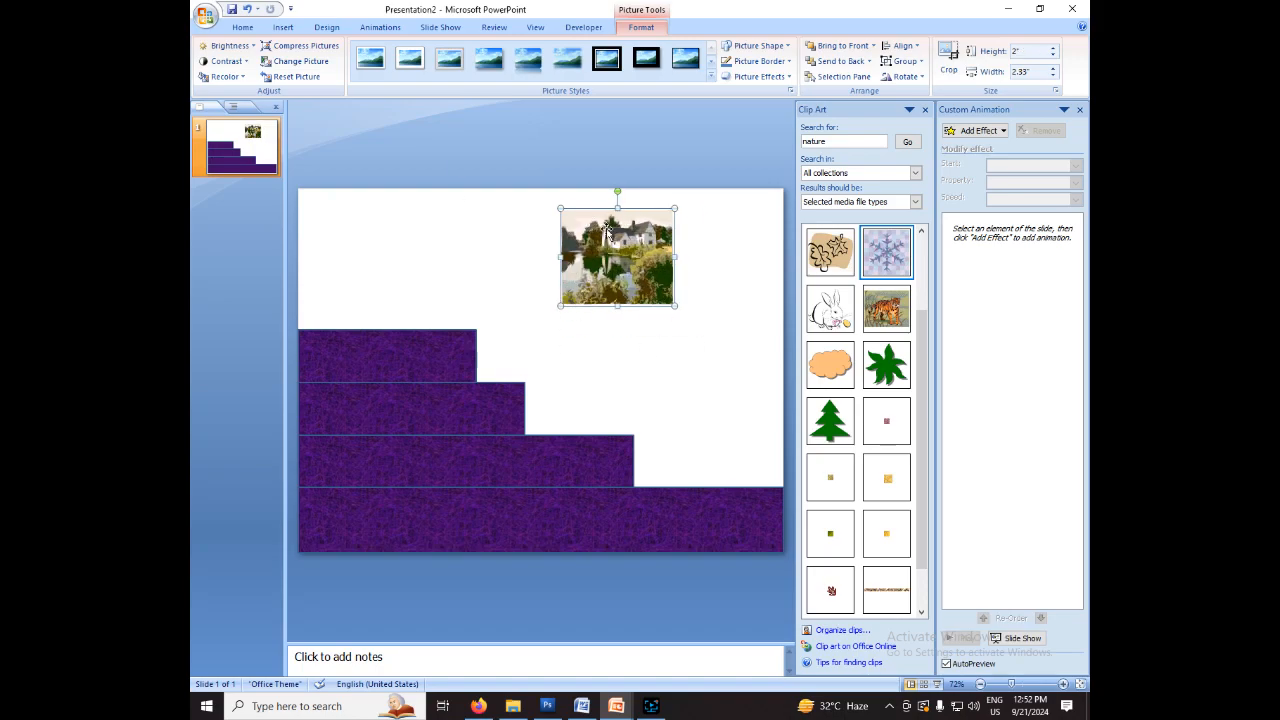
left_click(714, 78)
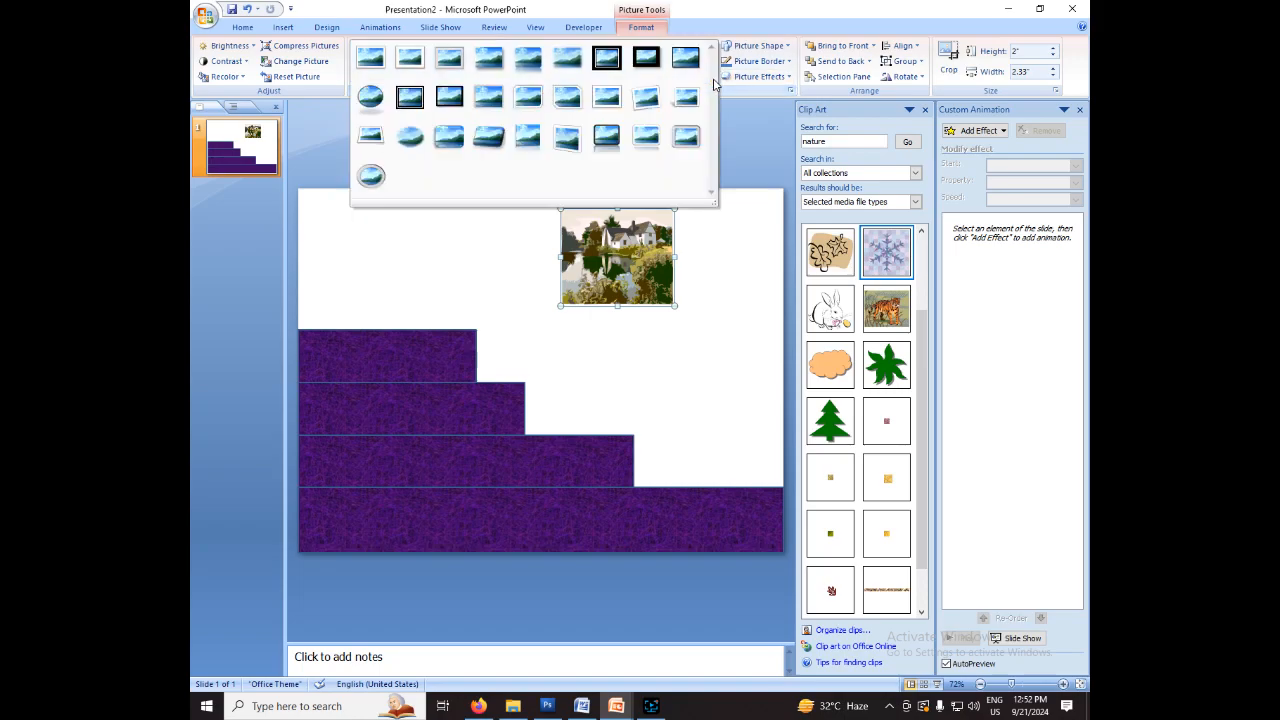
left_click(607, 68)
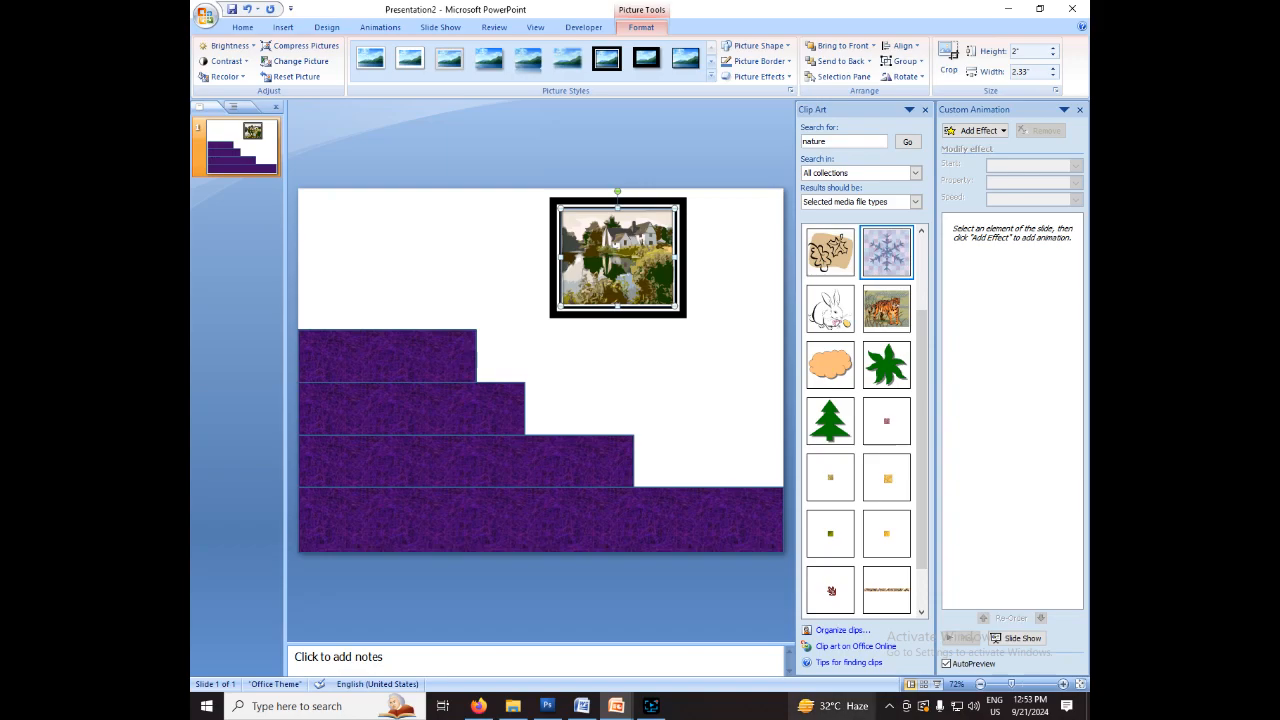
- Examine the Office Collections in the Clip Organizer, from Academic to Business, comparing the list and thumbnail views
left_click(838, 631)
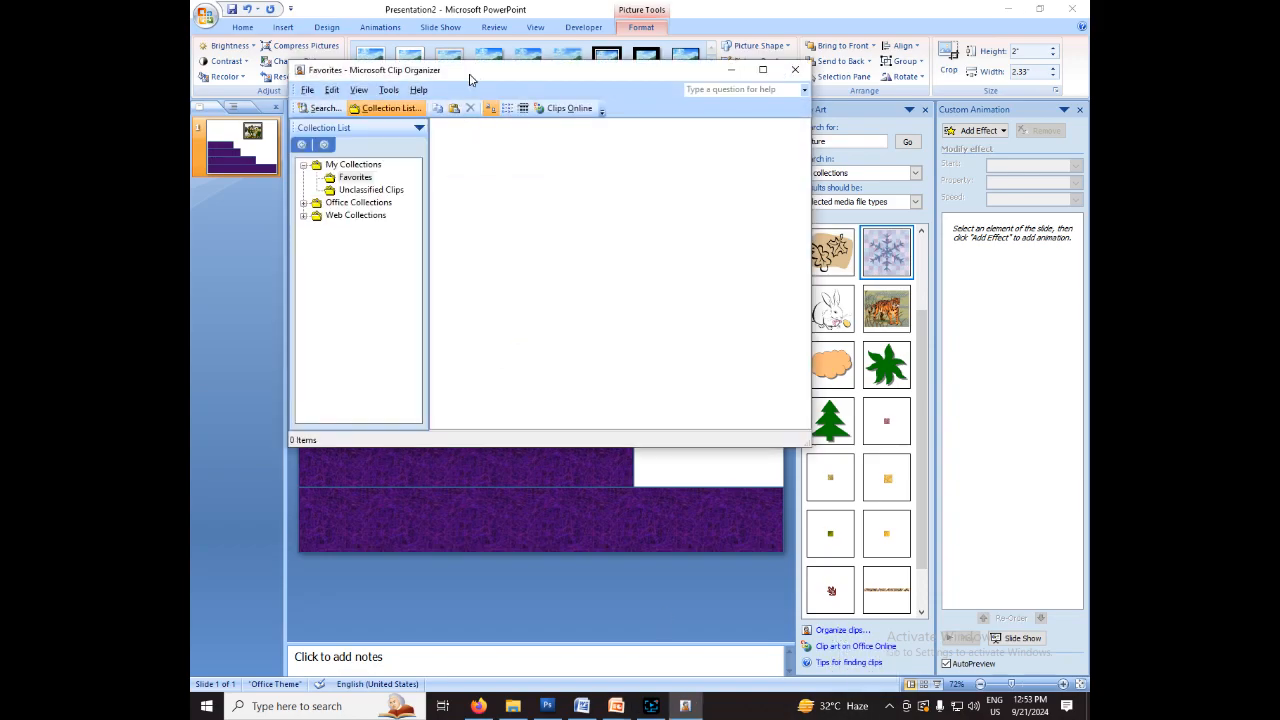
left_click_drag(476, 75, 591, 126)
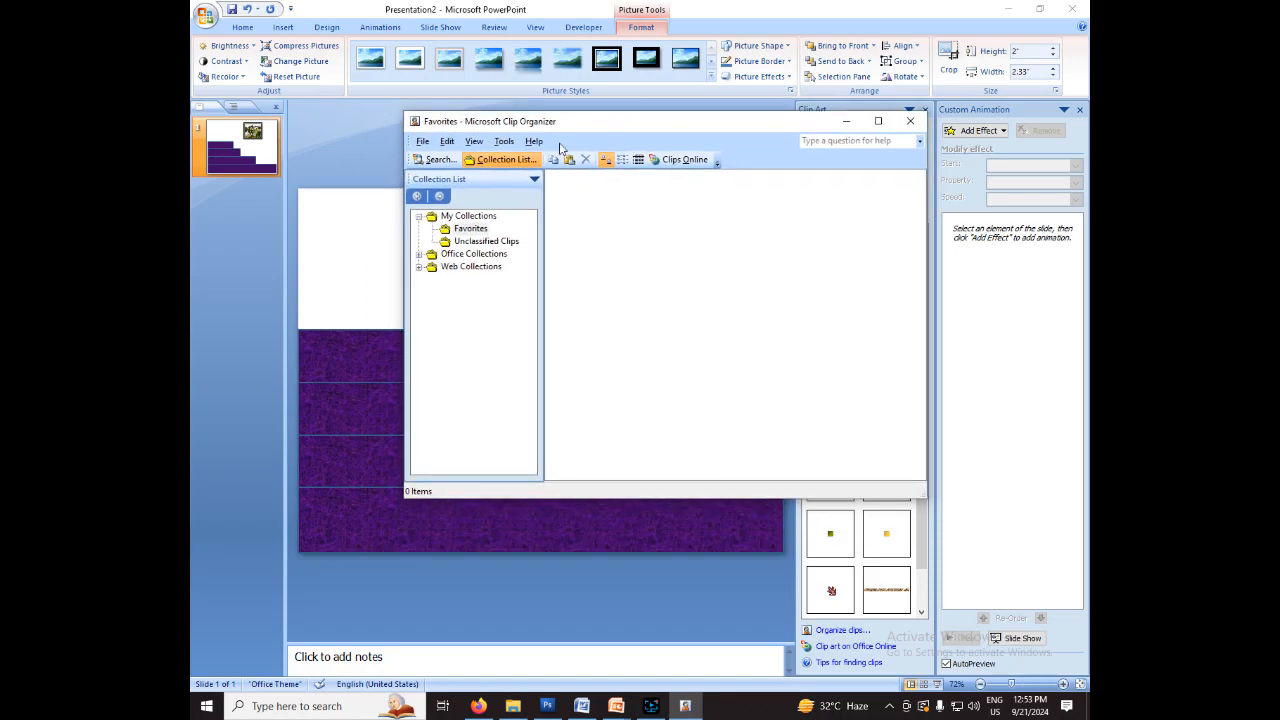
left_click(420, 259)
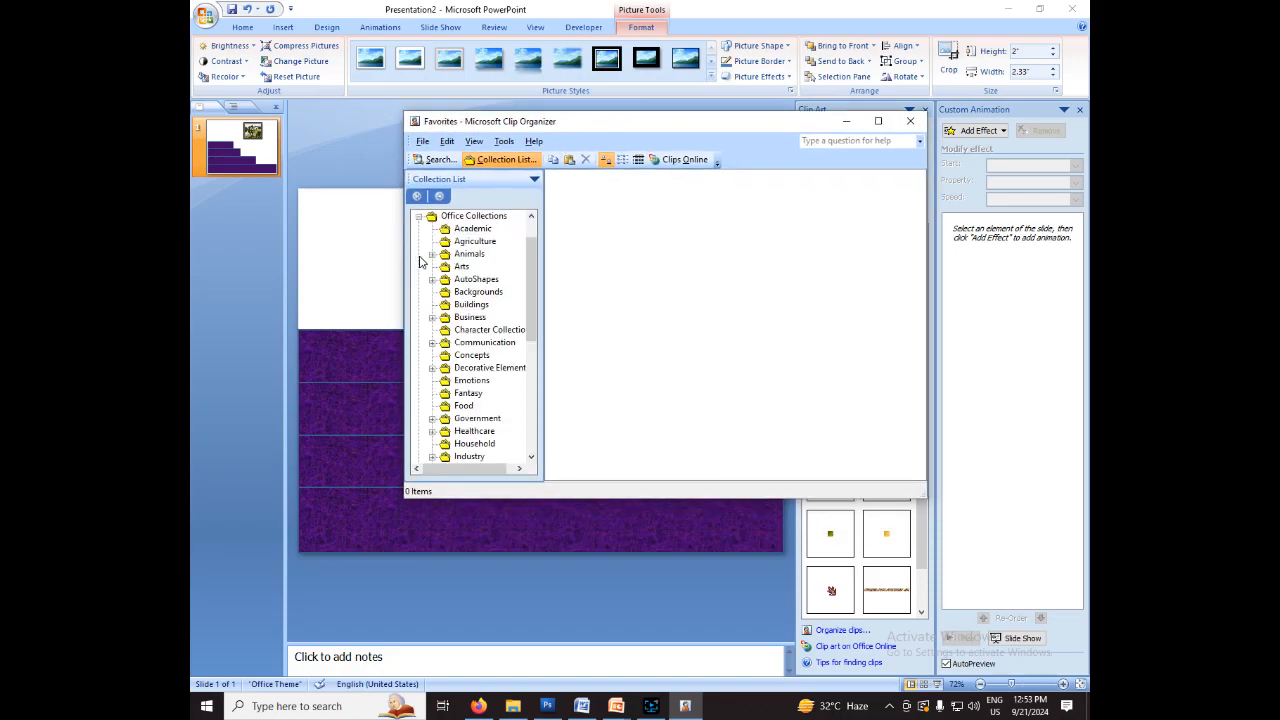
left_click(460, 229)
left_click(470, 242)
left_click(469, 254)
left_click(470, 280)
left_click(466, 318)
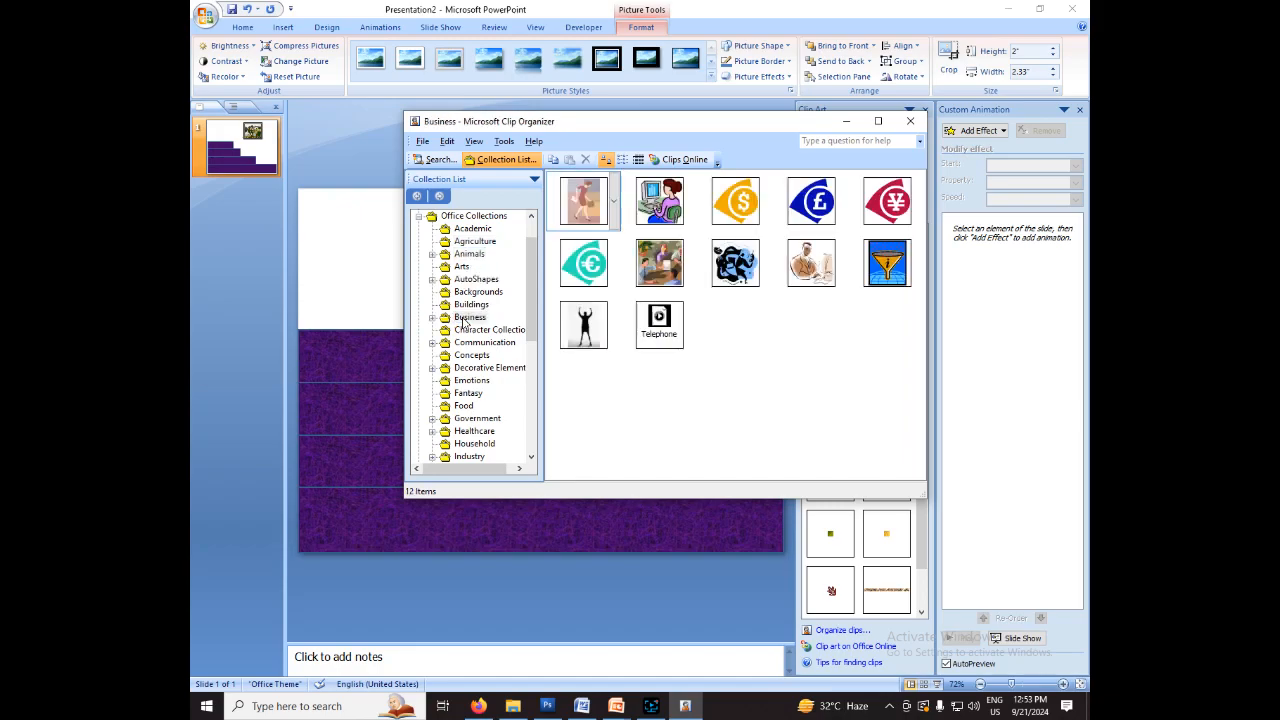
left_click(622, 161)
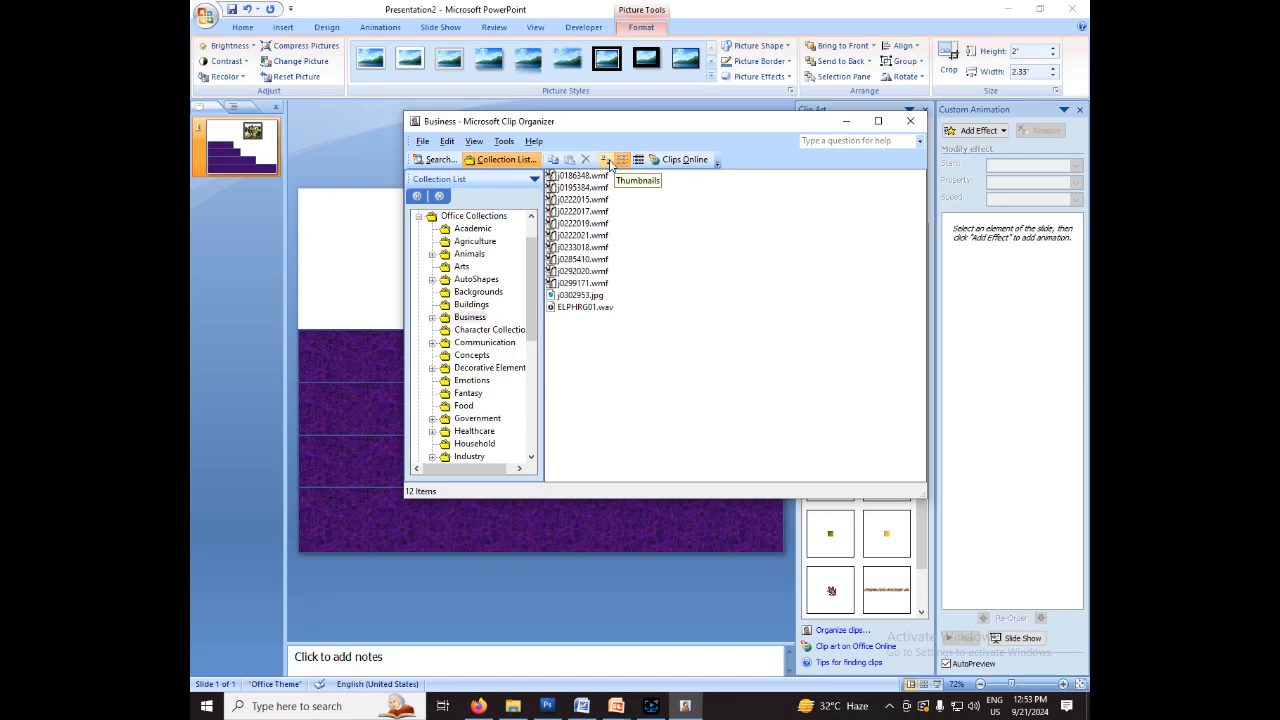
left_click(606, 161)
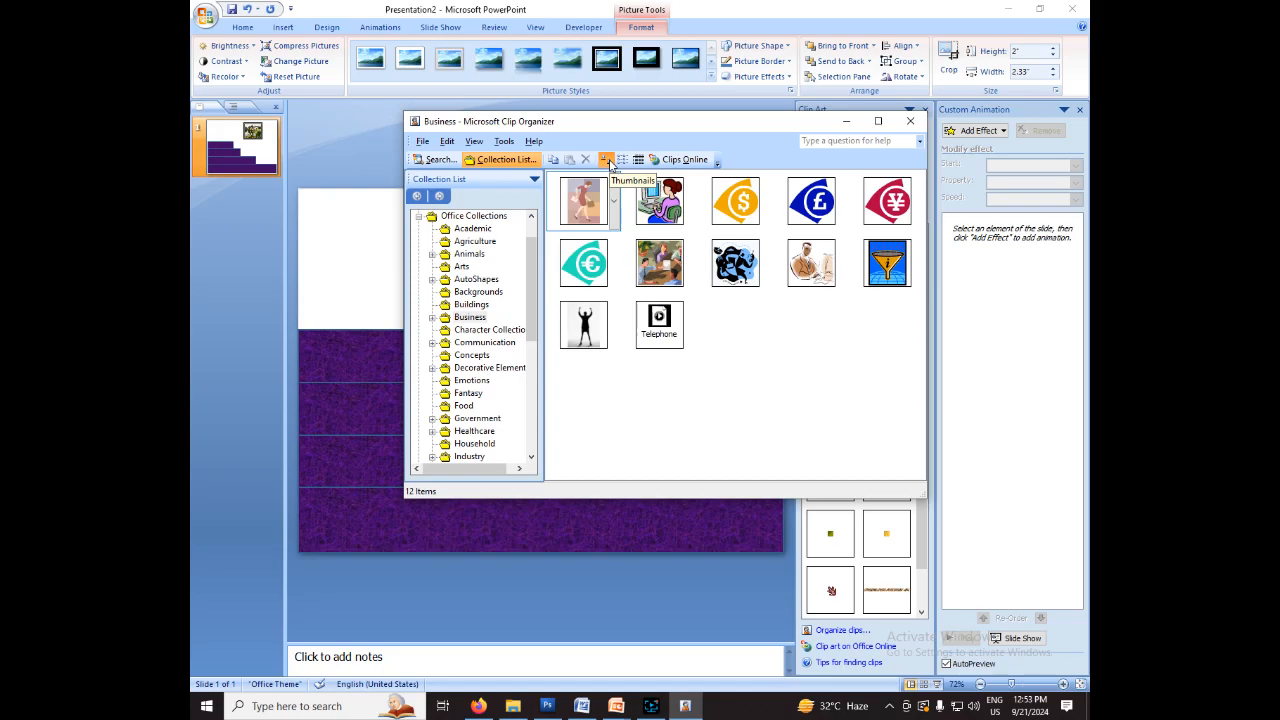
left_click(907, 128)
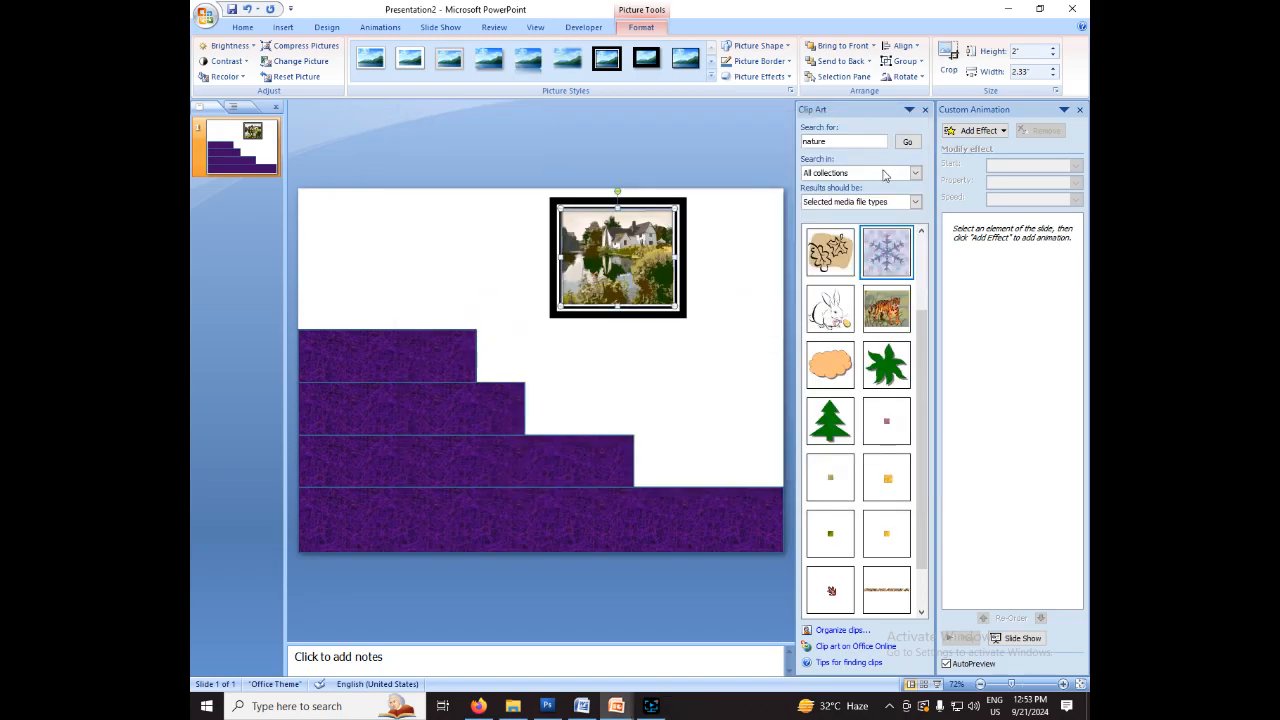
- Search all clip art collections for "ball"
left_click(815, 145)
double_click(816, 146)
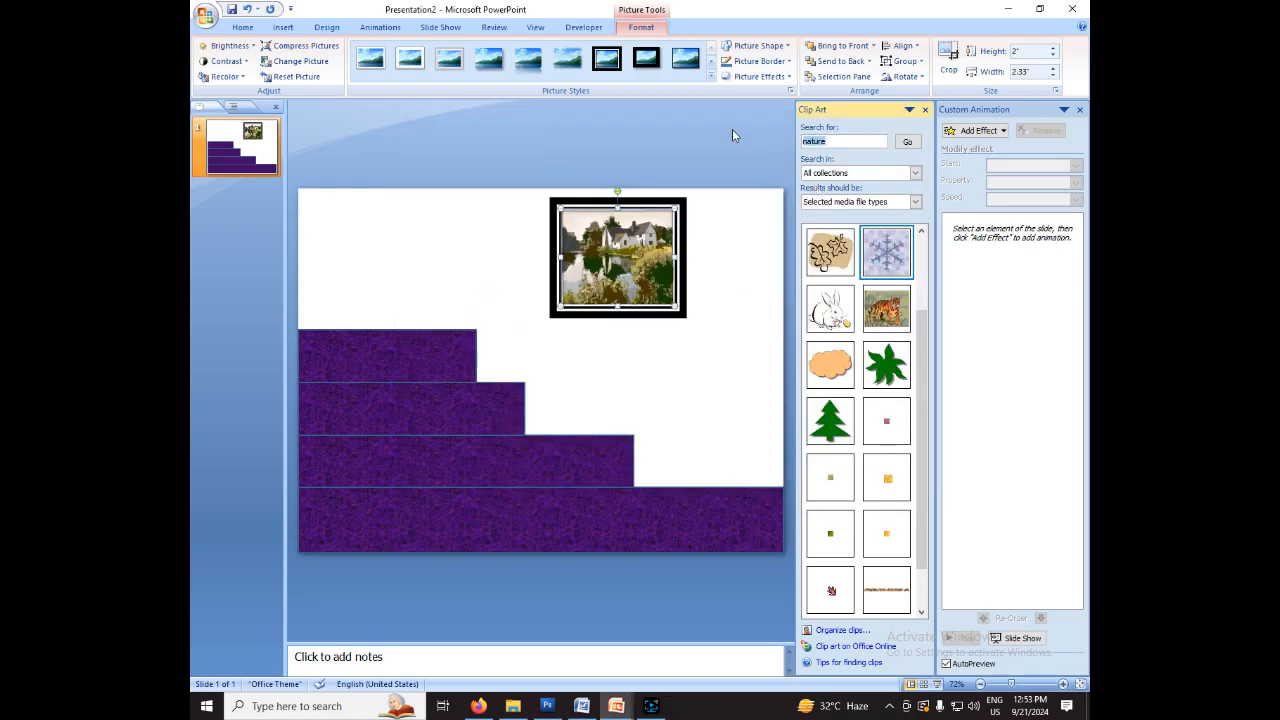
type("ball")
left_click(908, 145)
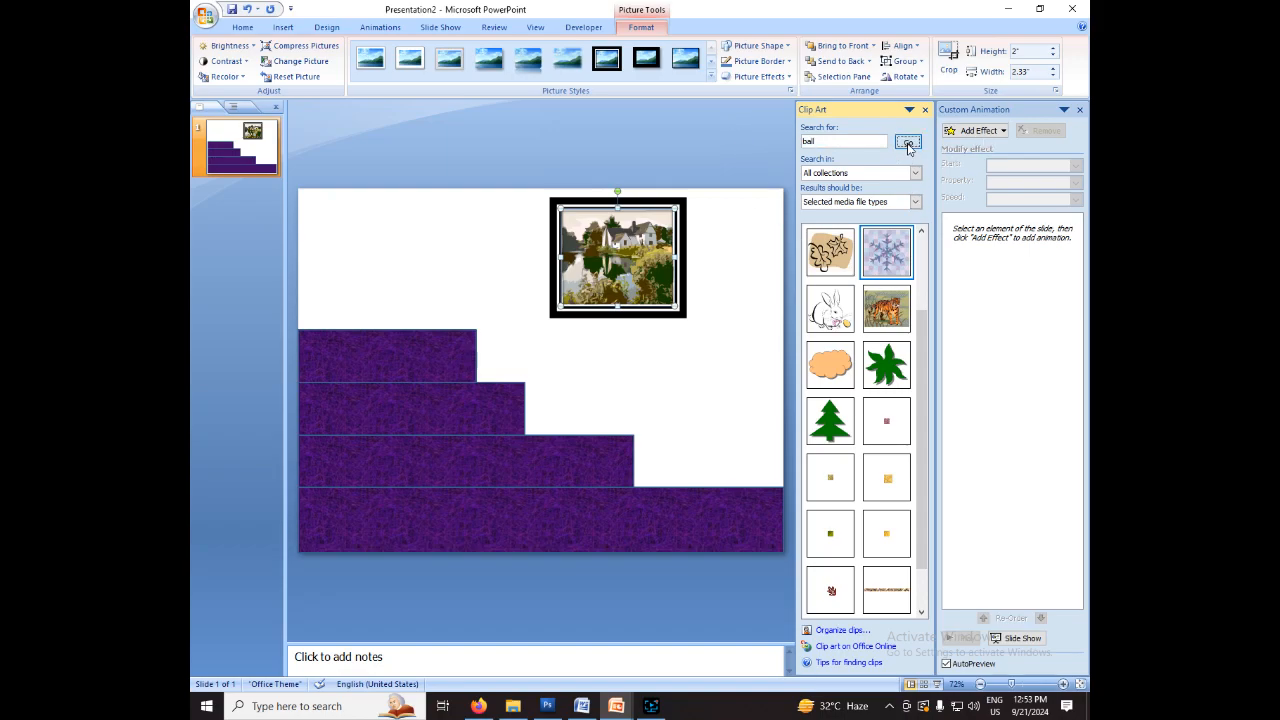
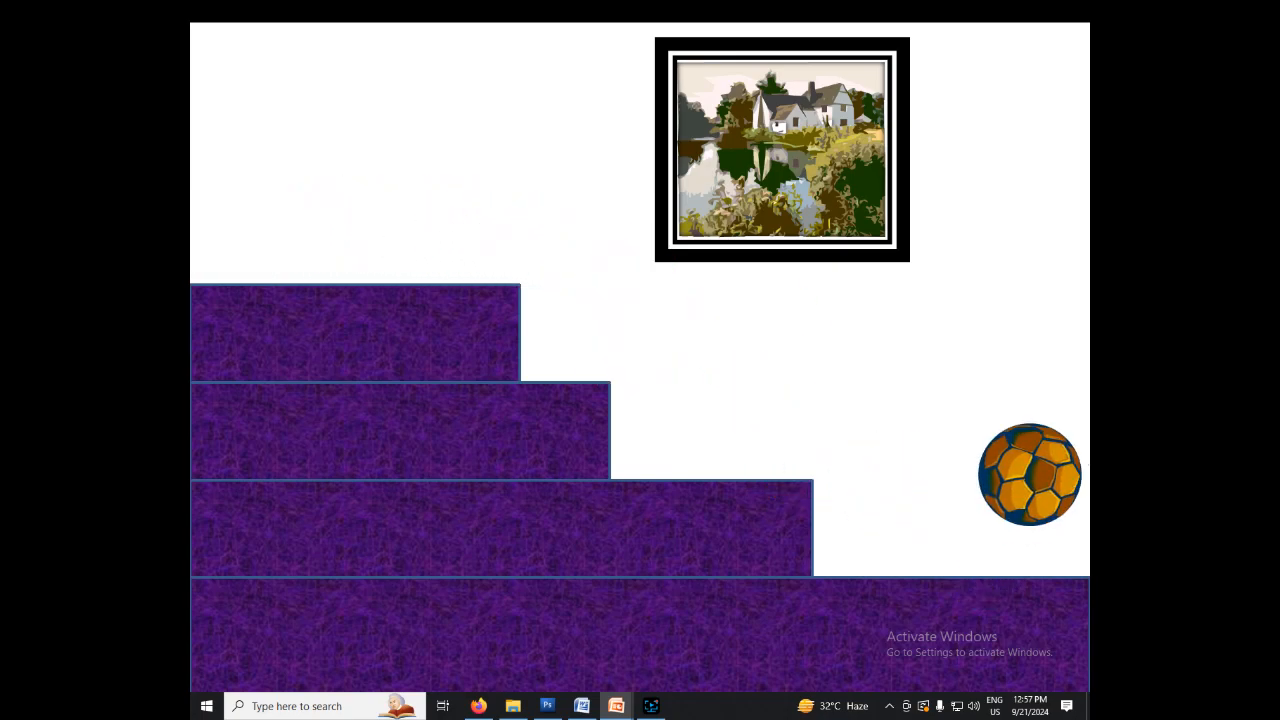
- End the running slide show and set the slide's transition speed to Medium
key("Escape")
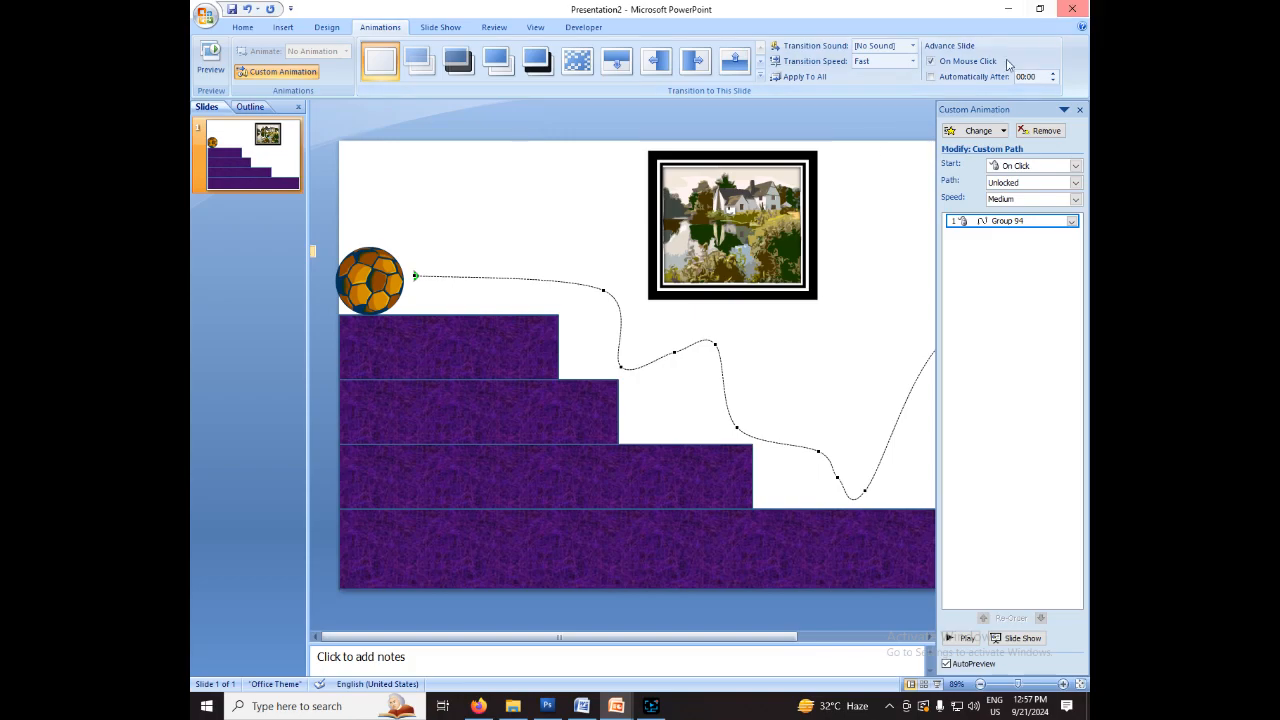
left_click(912, 63)
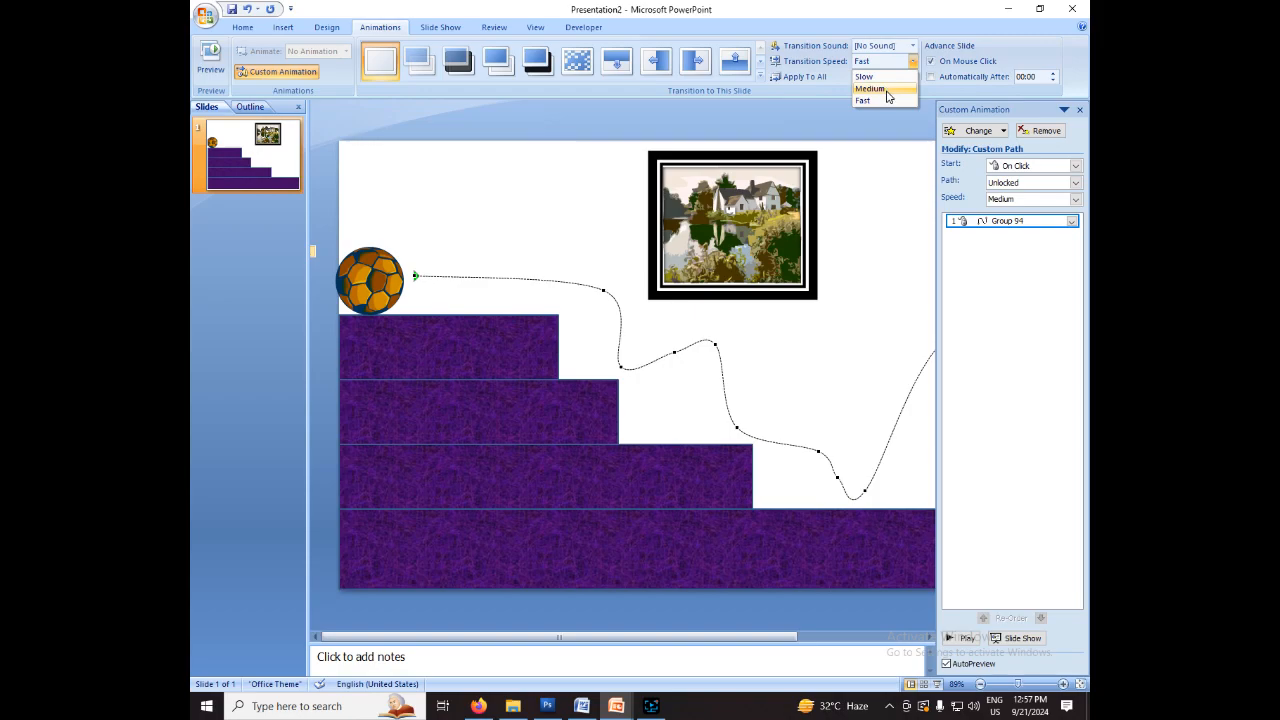
left_click(886, 90)
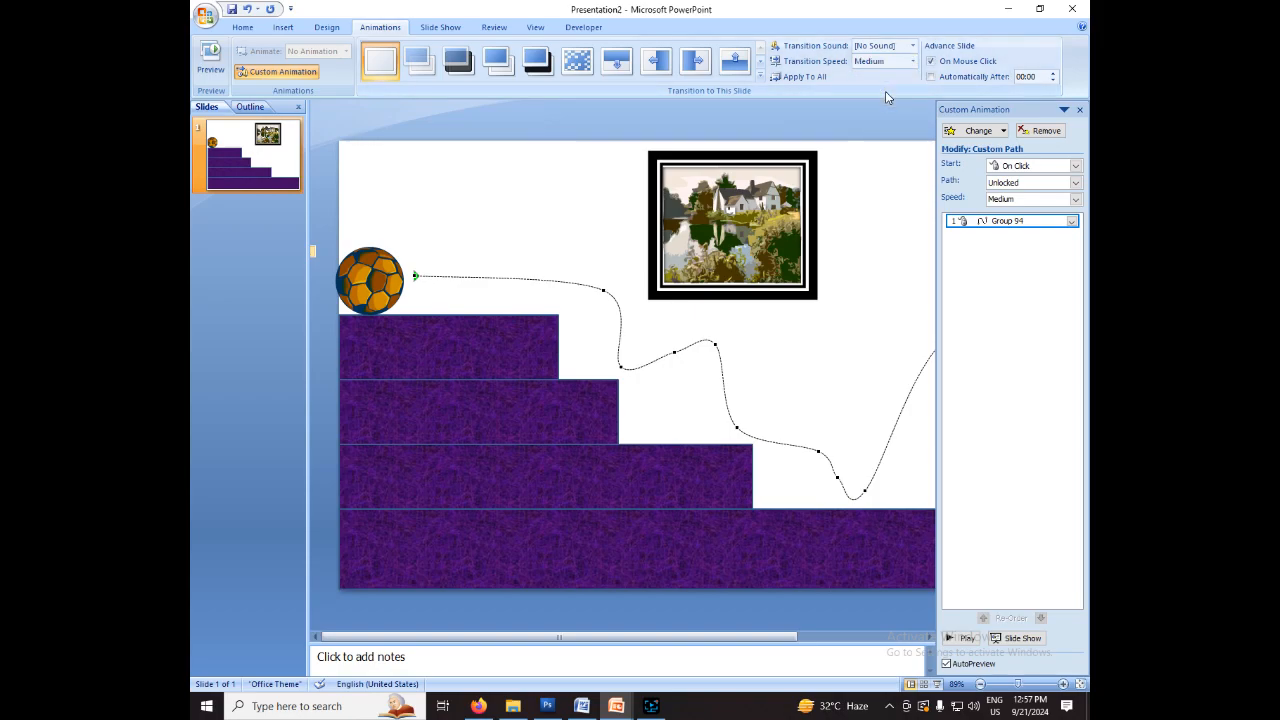
left_click(912, 61)
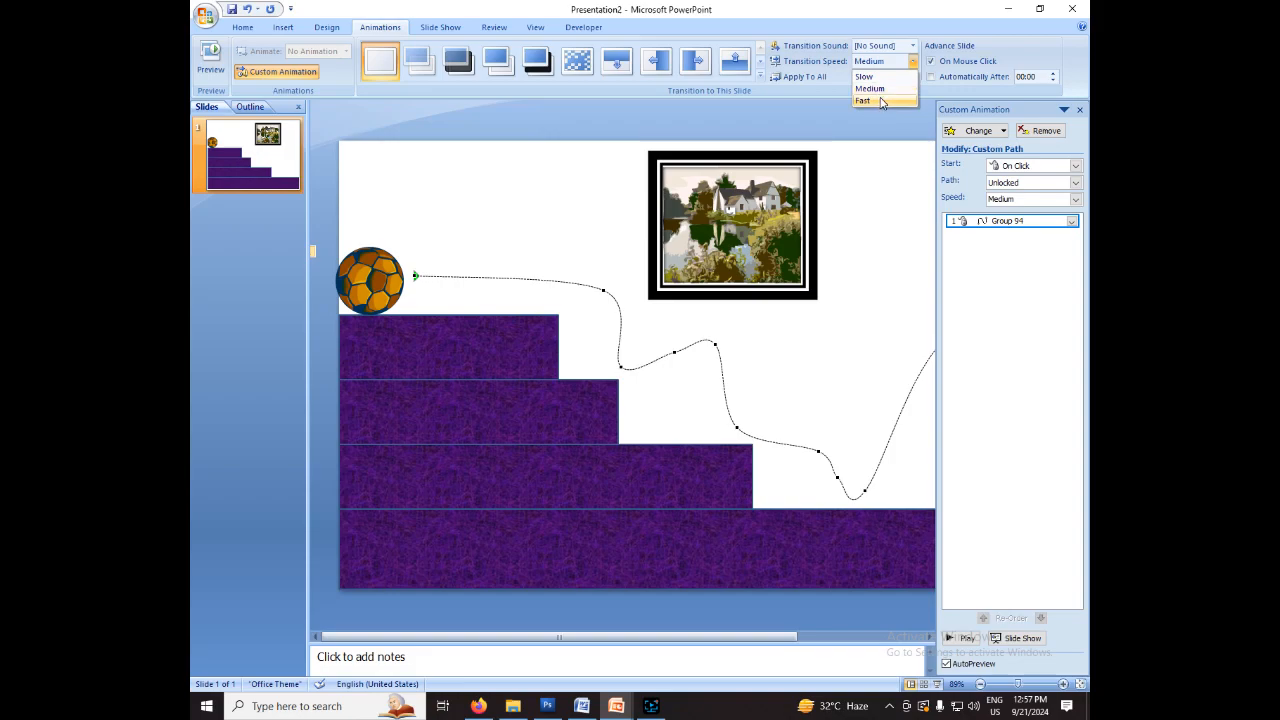
- Make the slide advance automatically after 00:01 instead of on mouse click
left_click(931, 78)
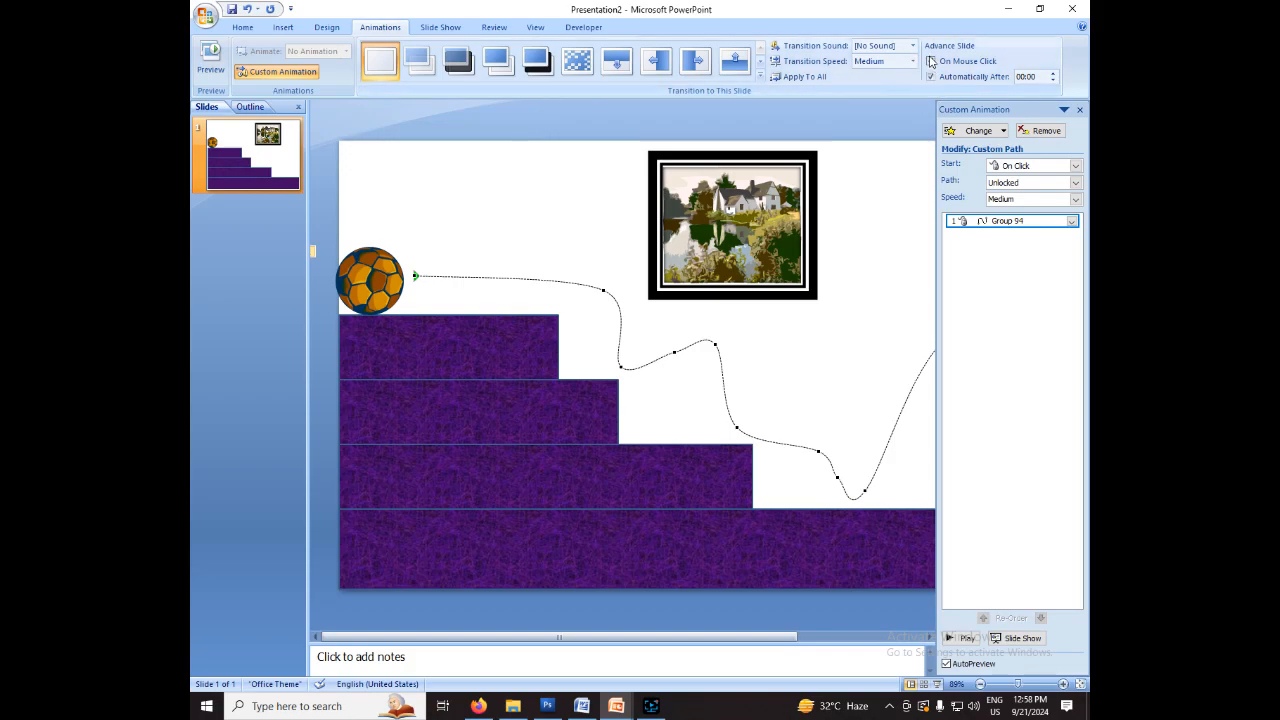
left_click(931, 62)
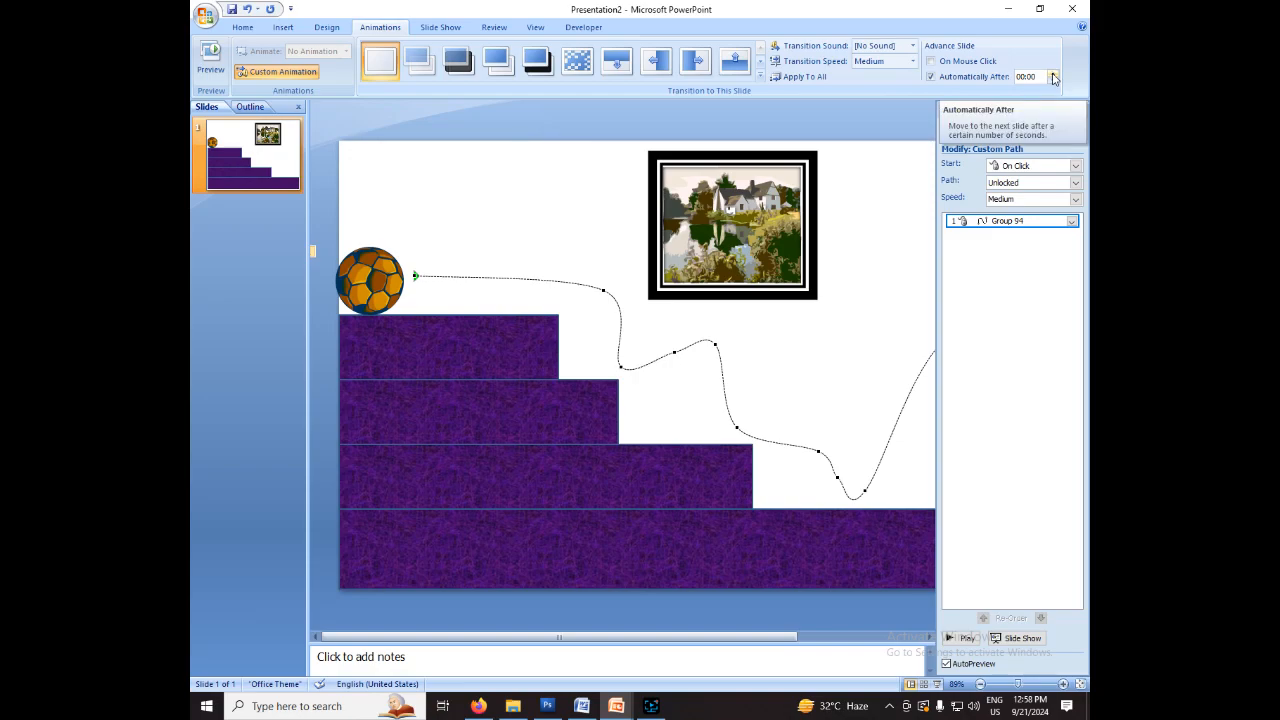
left_click(1052, 74)
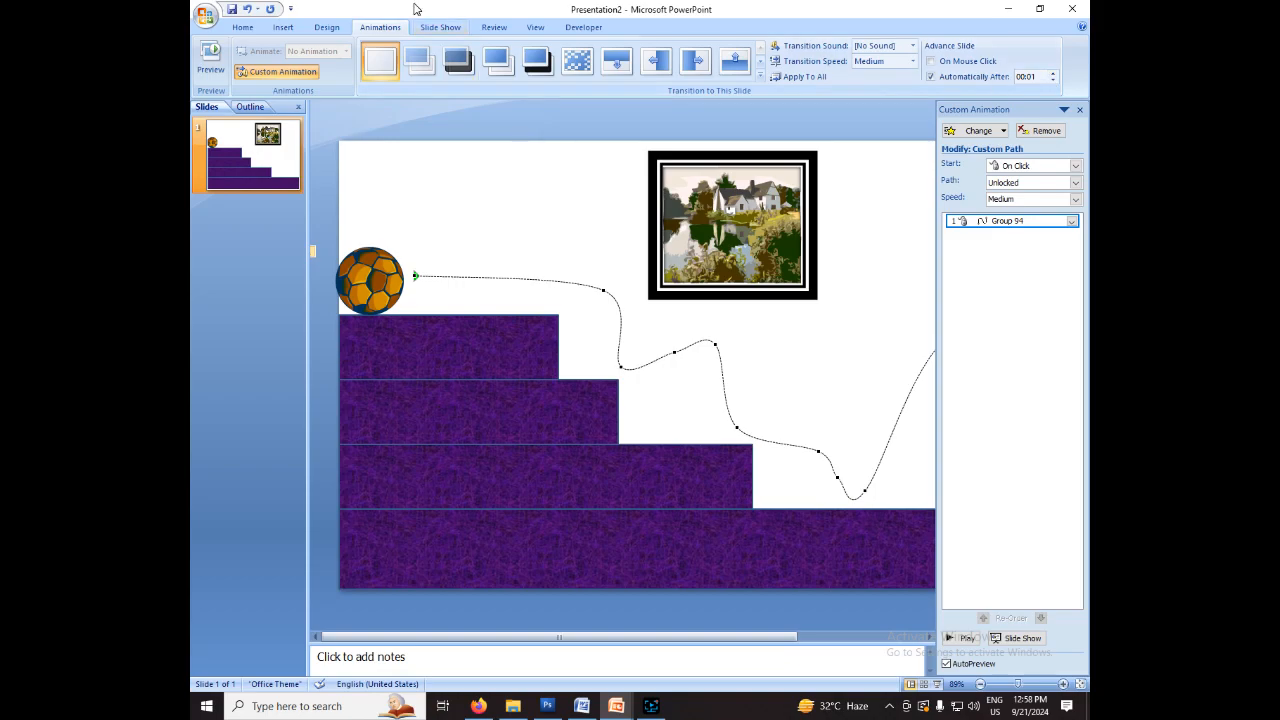
- Set up the slide show to loop continuously until Esc
left_click(446, 28)
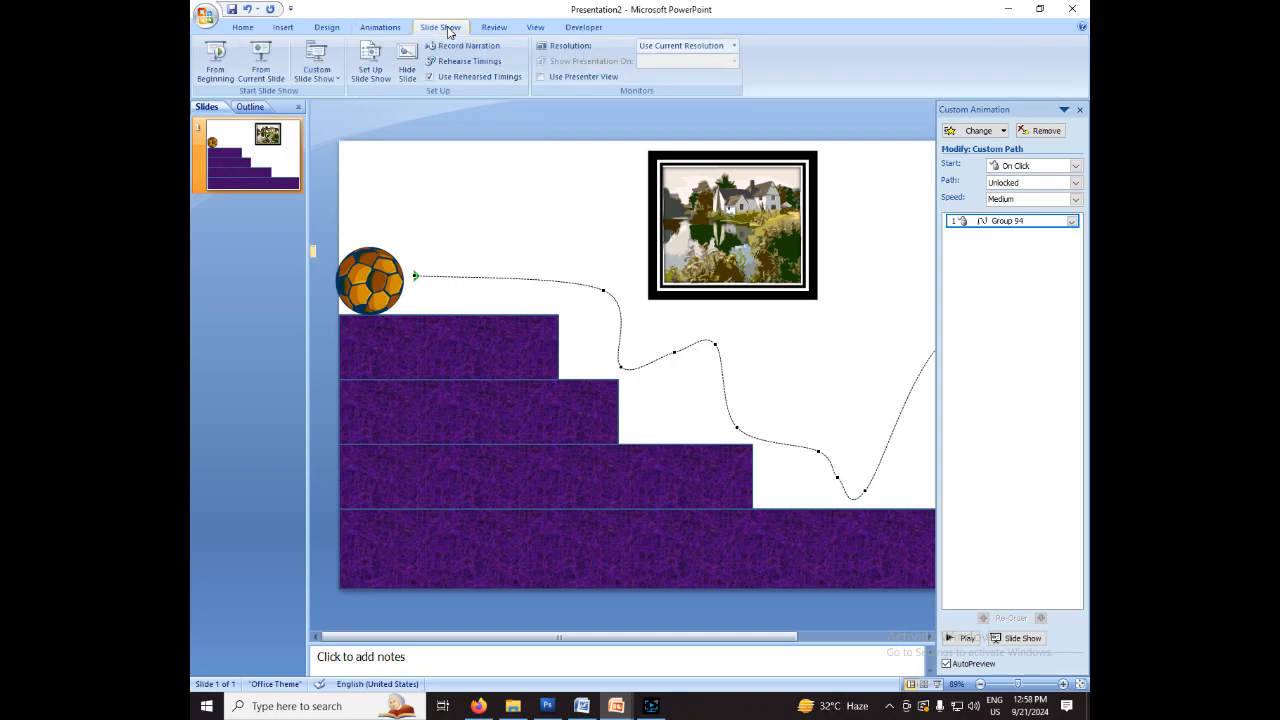
left_click(370, 62)
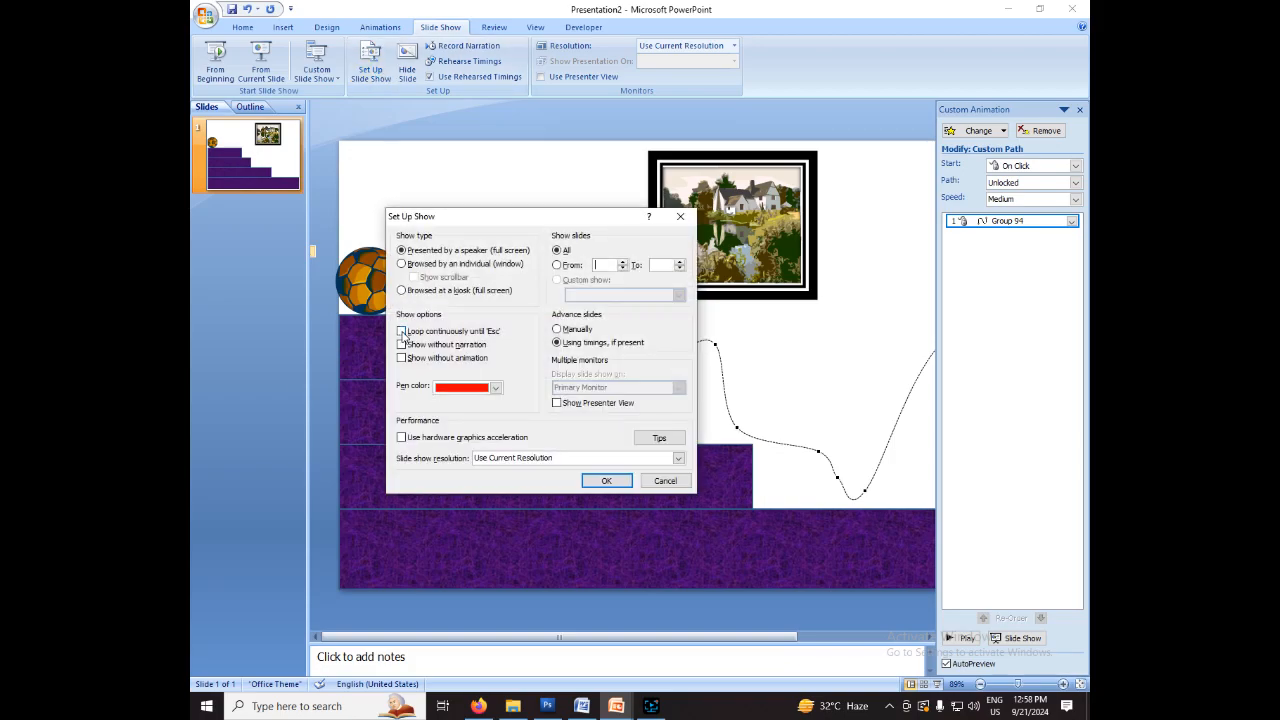
left_click(403, 332)
left_click(617, 483)
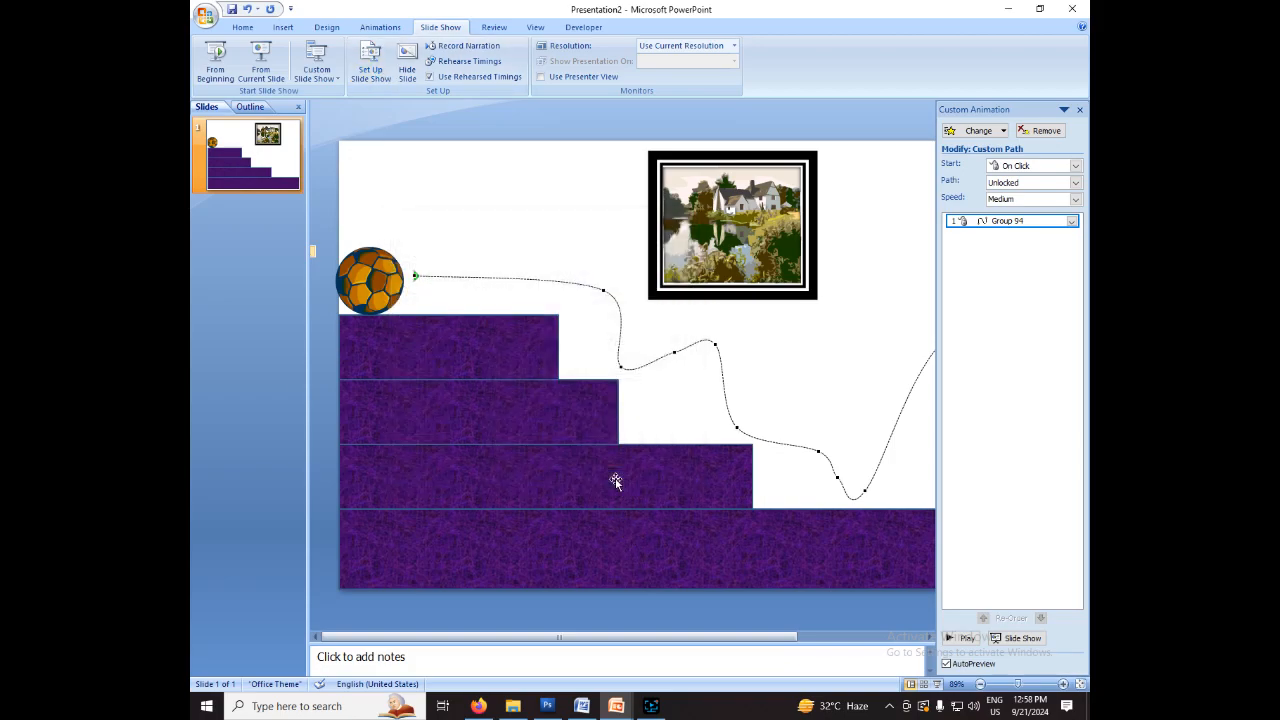
- Play the slide show to check the ball's looping motion, exit it and deselect the motion path
key("F5")
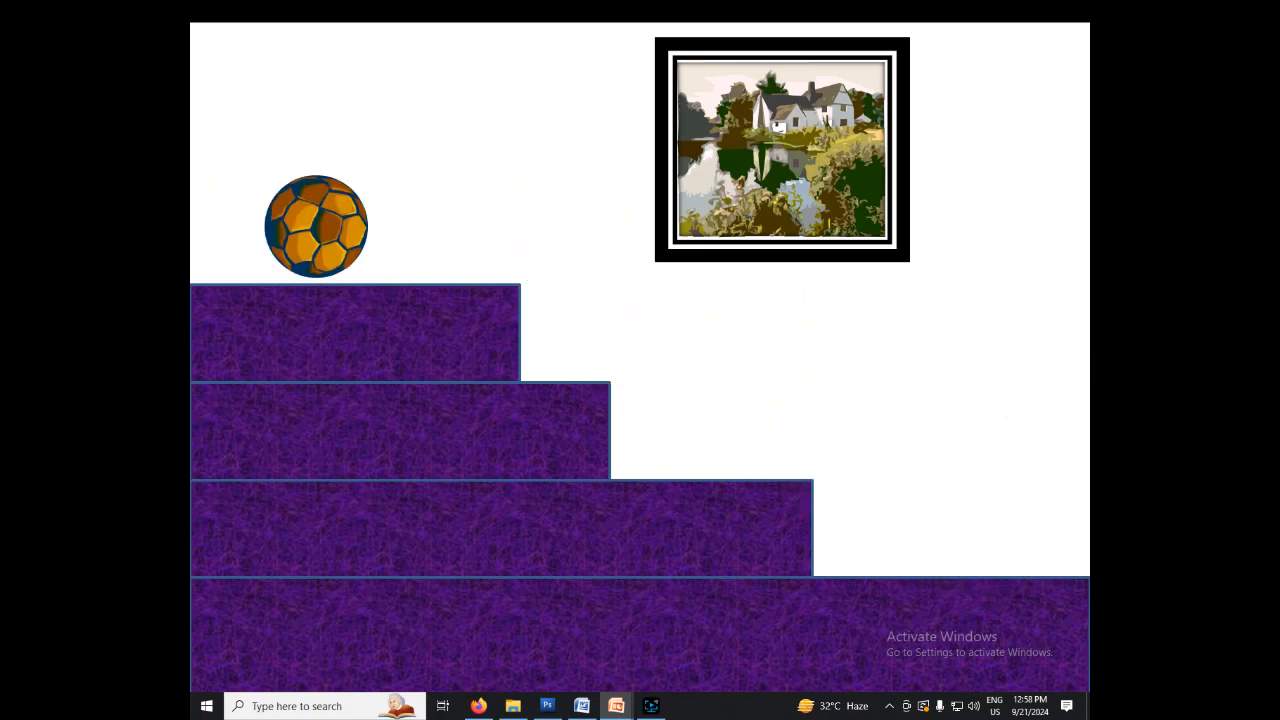
key("Escape")
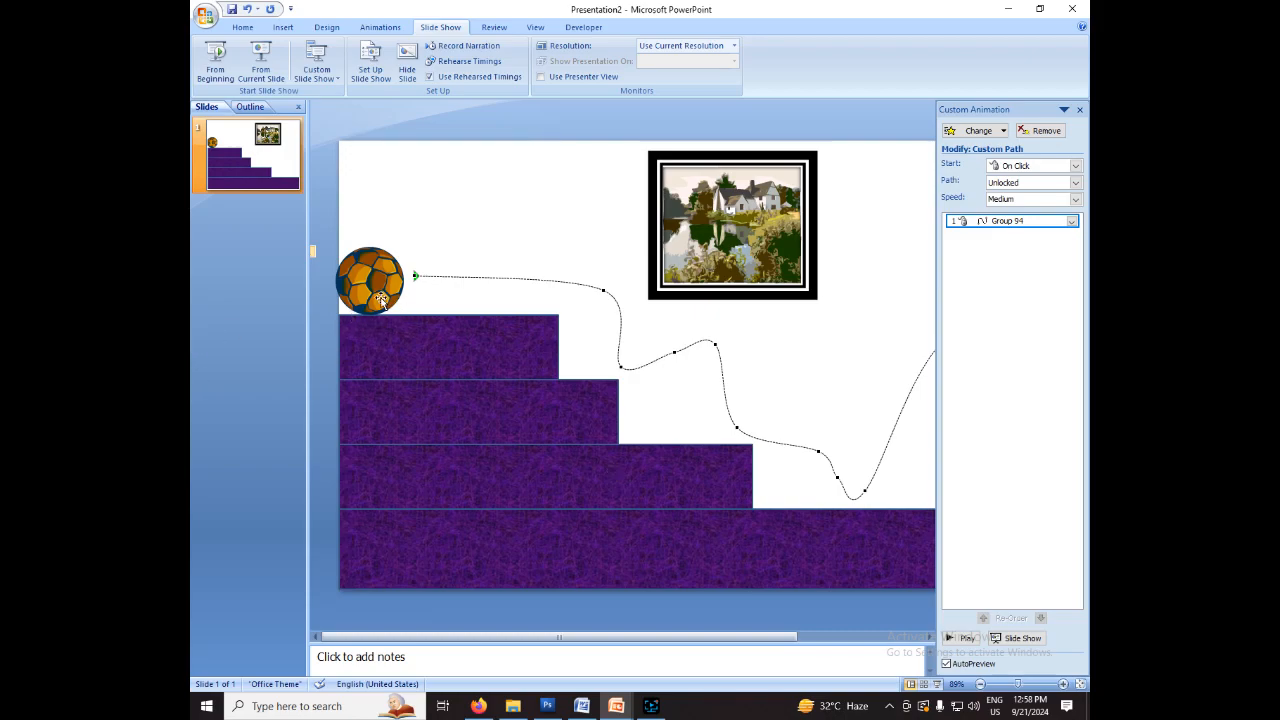
left_click(480, 220)
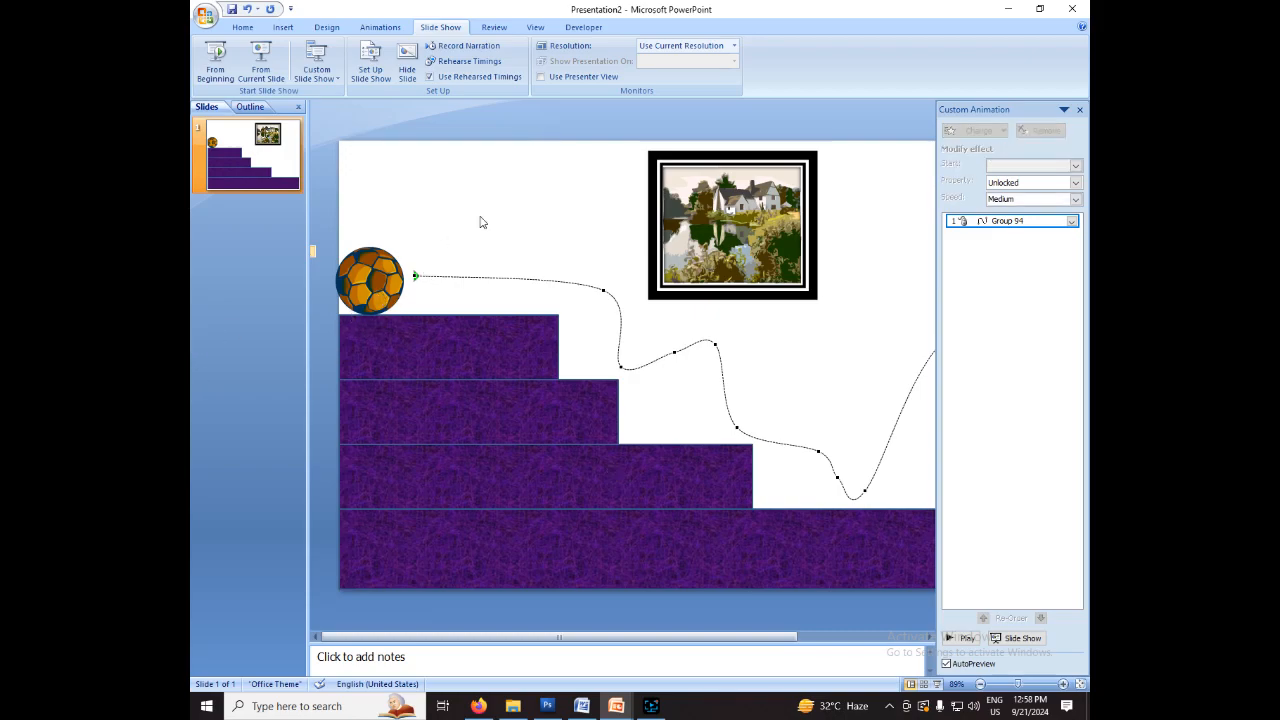
- Insert the sound file tense-horror-background-174809 from the Downloads folder and have it start automatically in the slide show
left_click(285, 30)
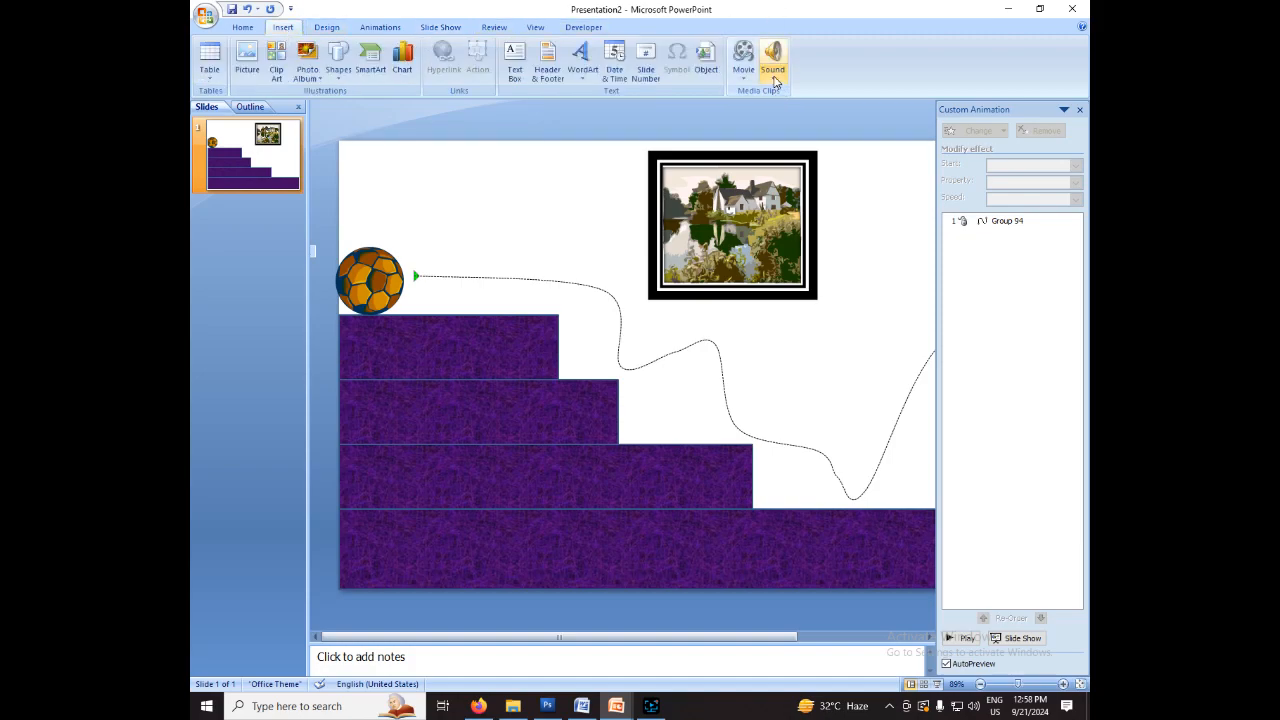
left_click(776, 80)
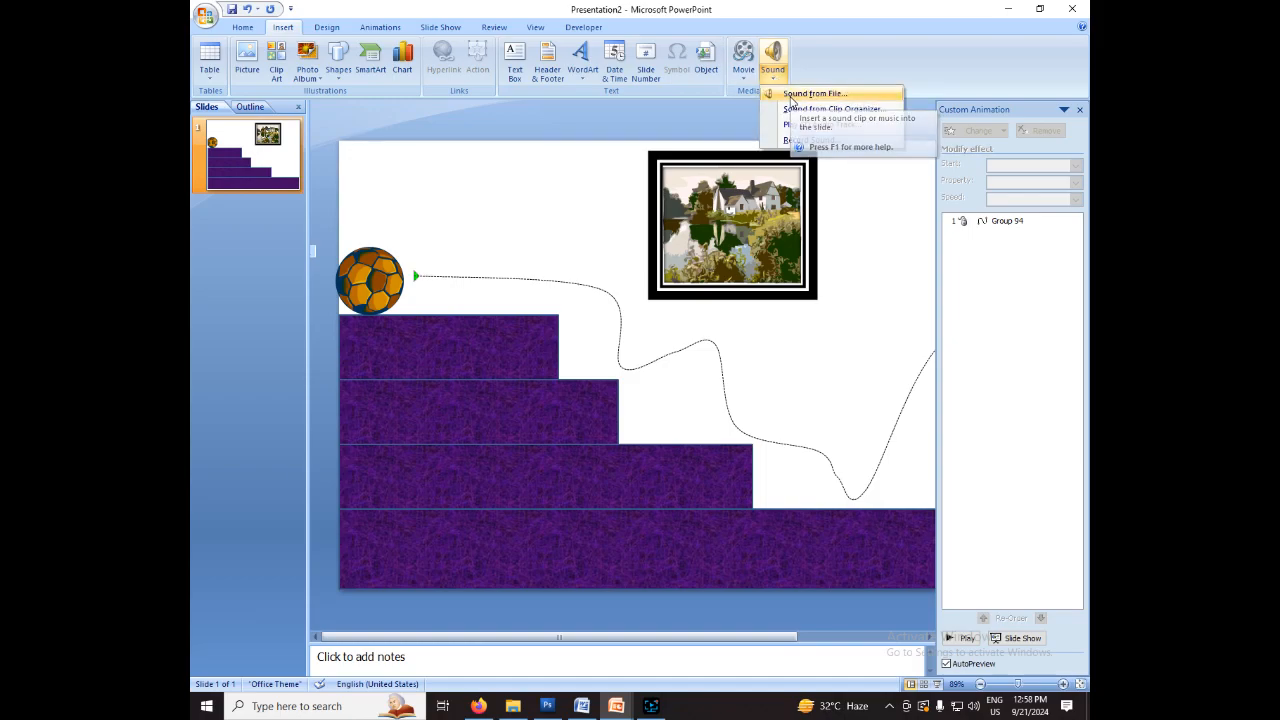
left_click(790, 97)
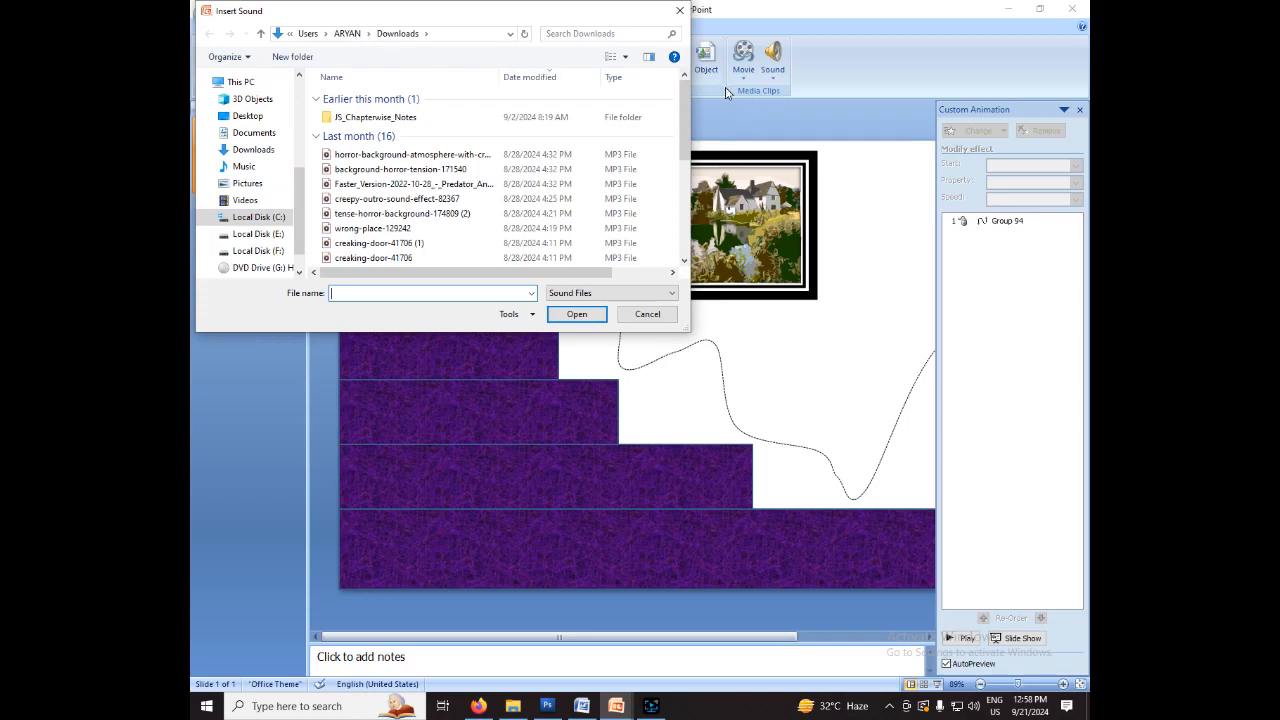
left_click_drag(531, 19, 616, 127)
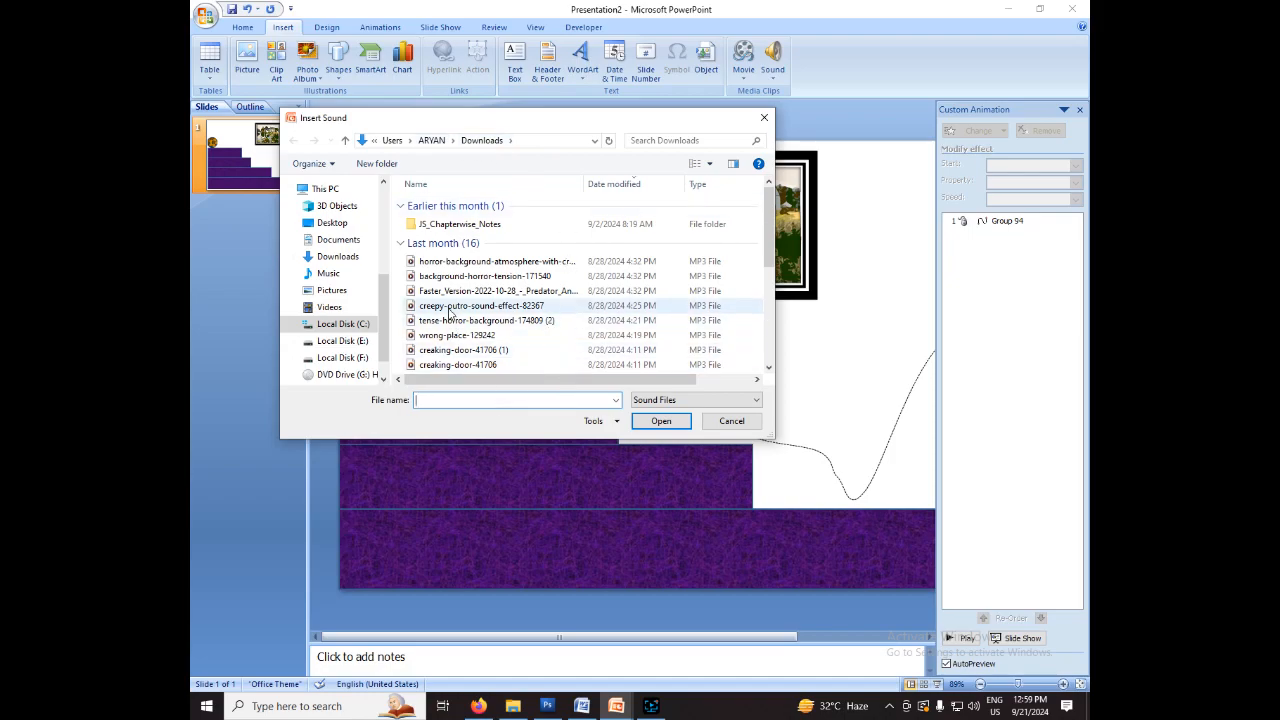
left_click(769, 369)
left_click(769, 369)
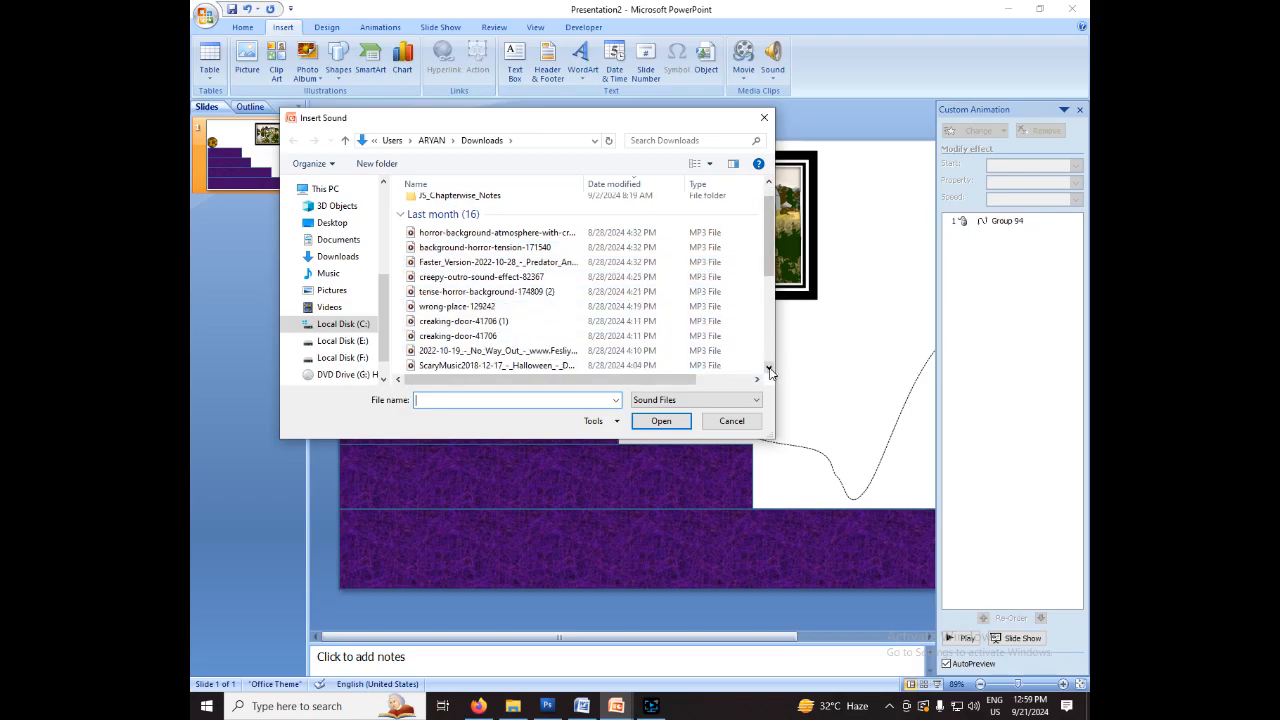
left_click(769, 369)
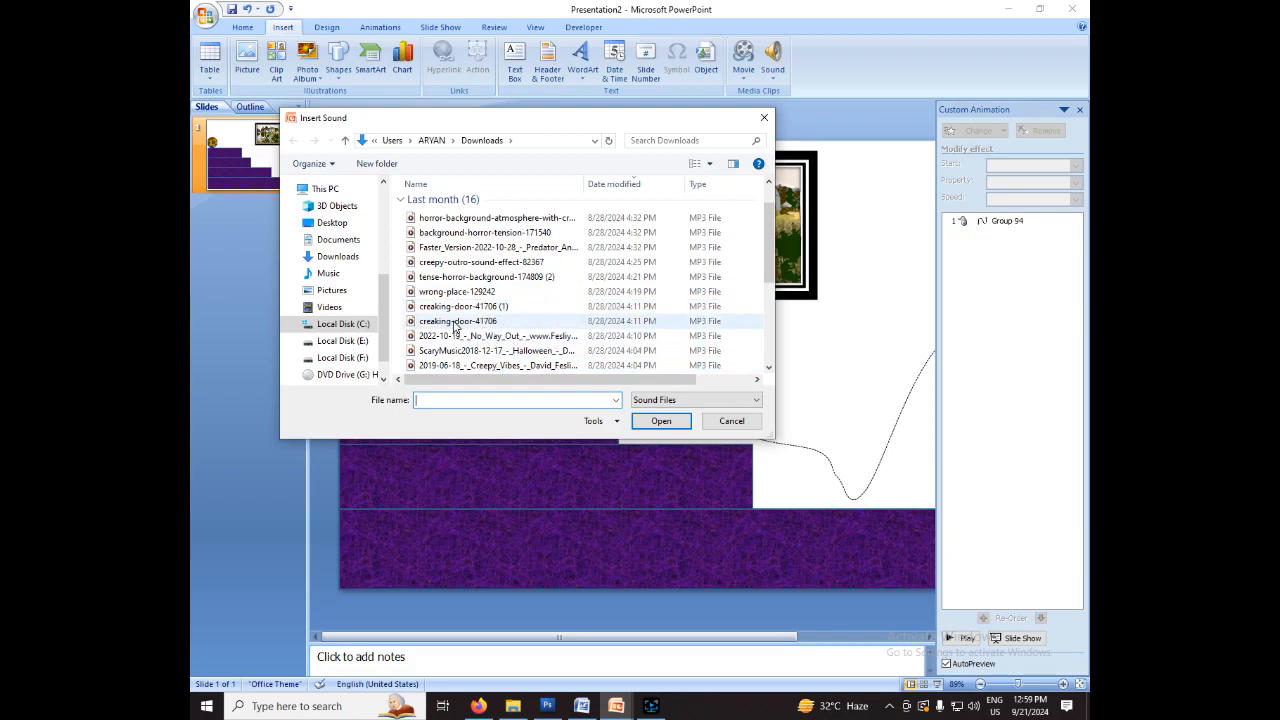
left_click(466, 351)
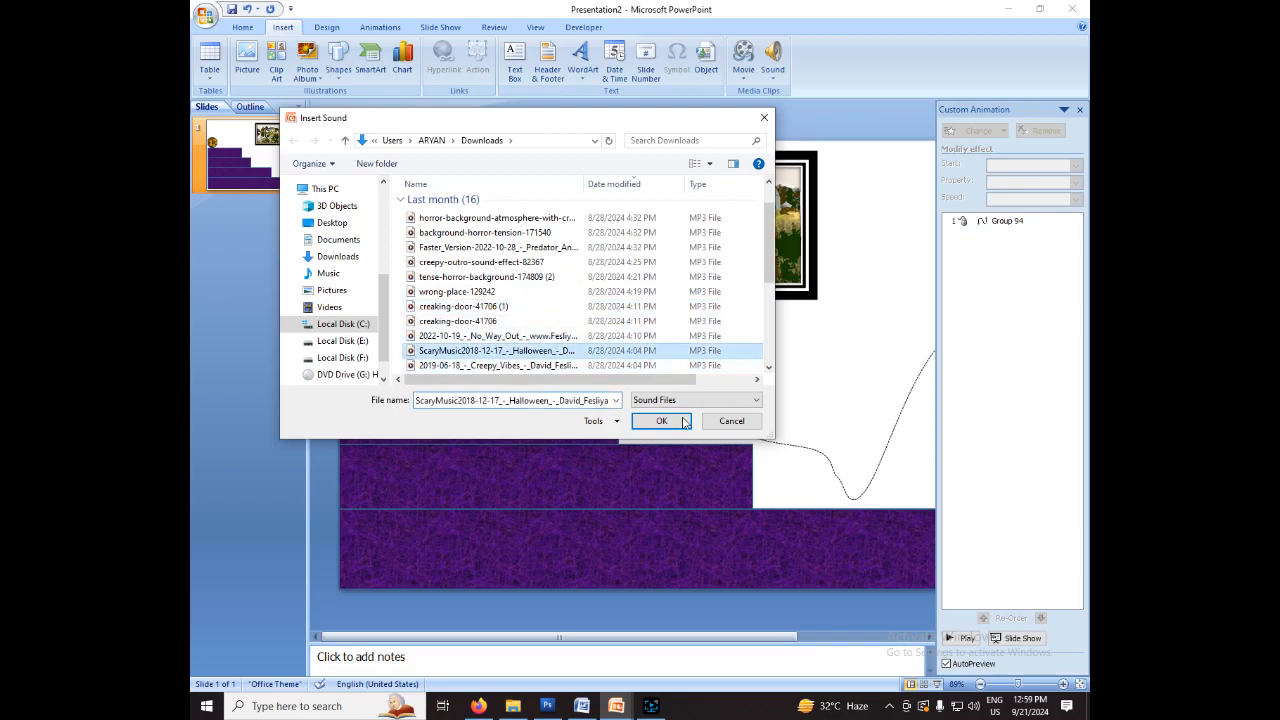
left_click(768, 368)
left_click(768, 368)
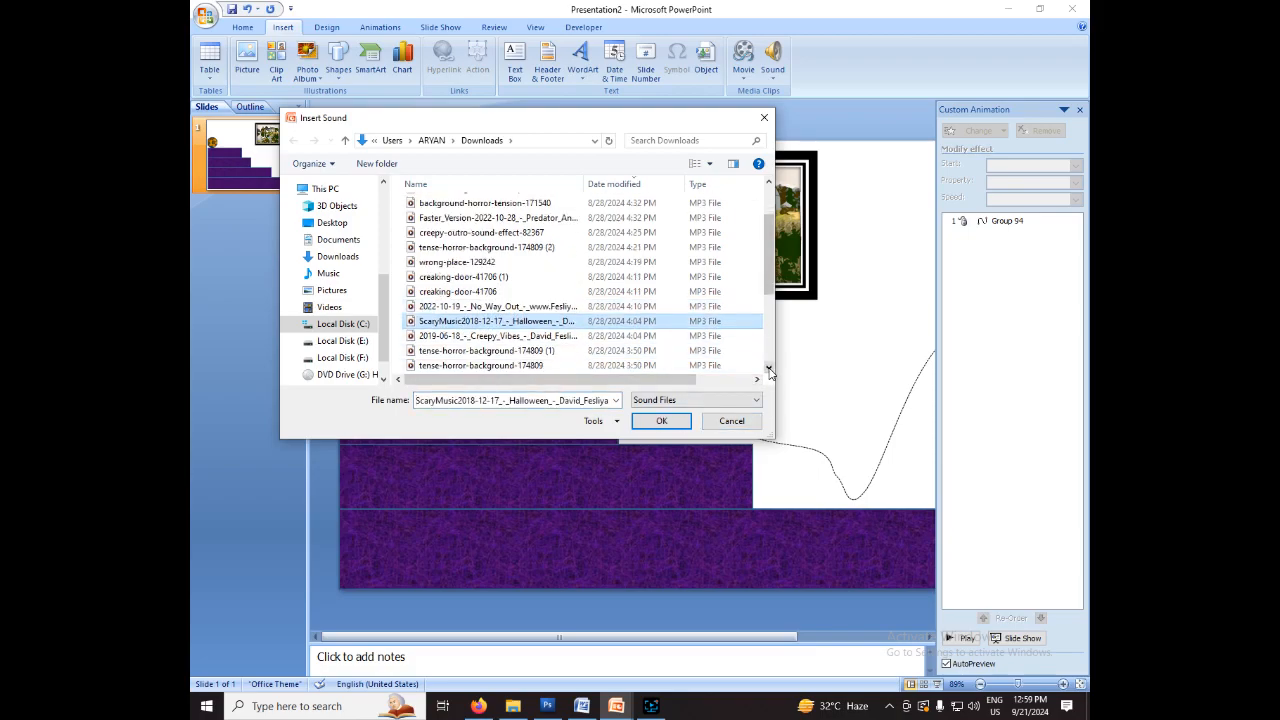
left_click(768, 368)
left_click(768, 368)
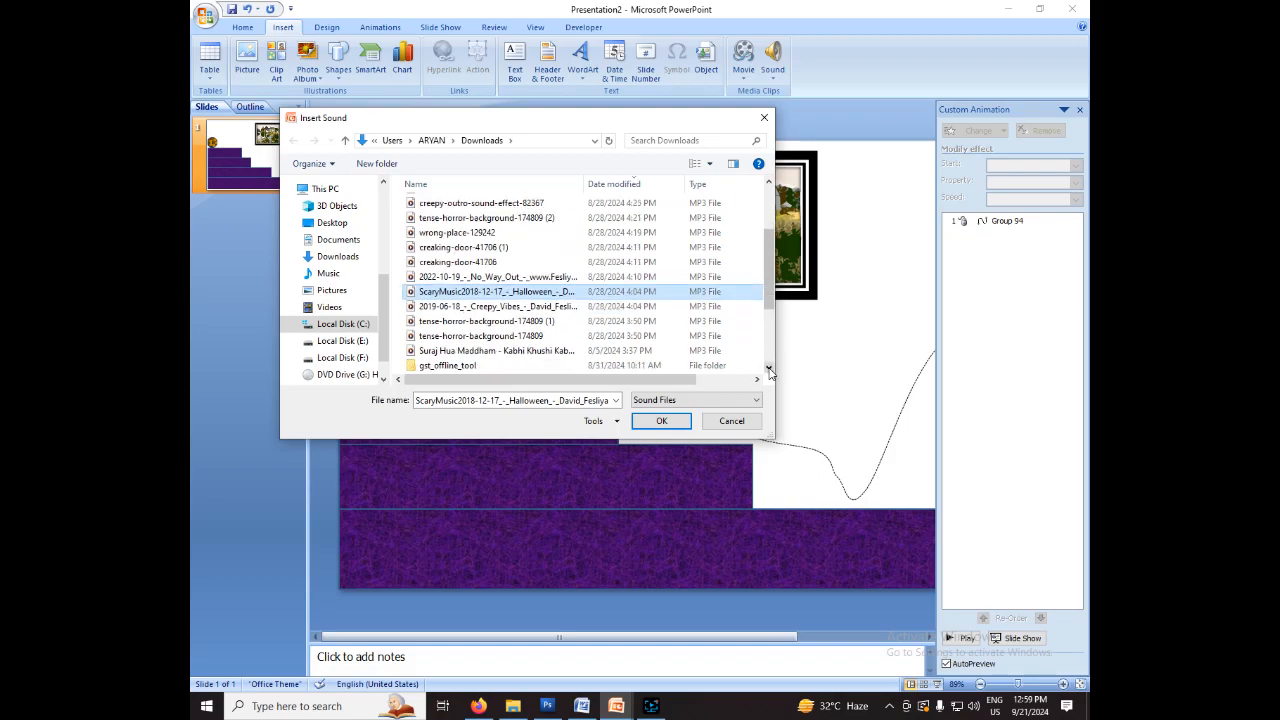
left_click(505, 338)
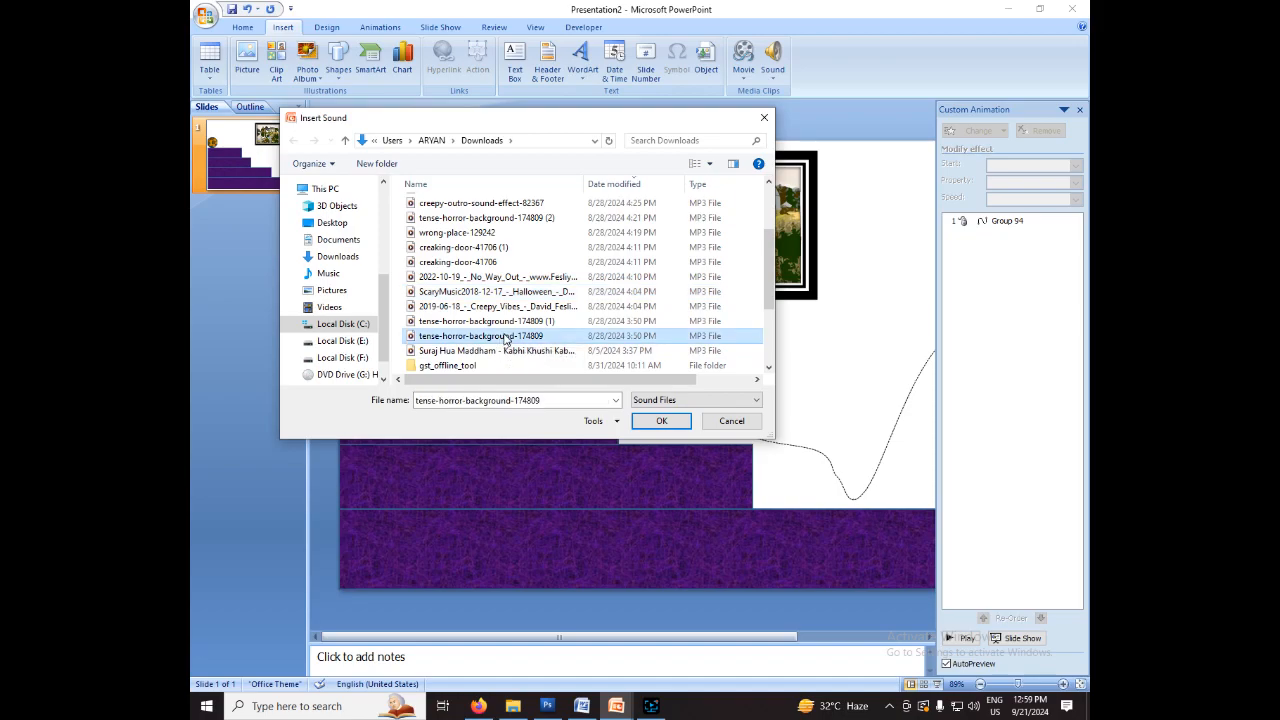
left_click(658, 422)
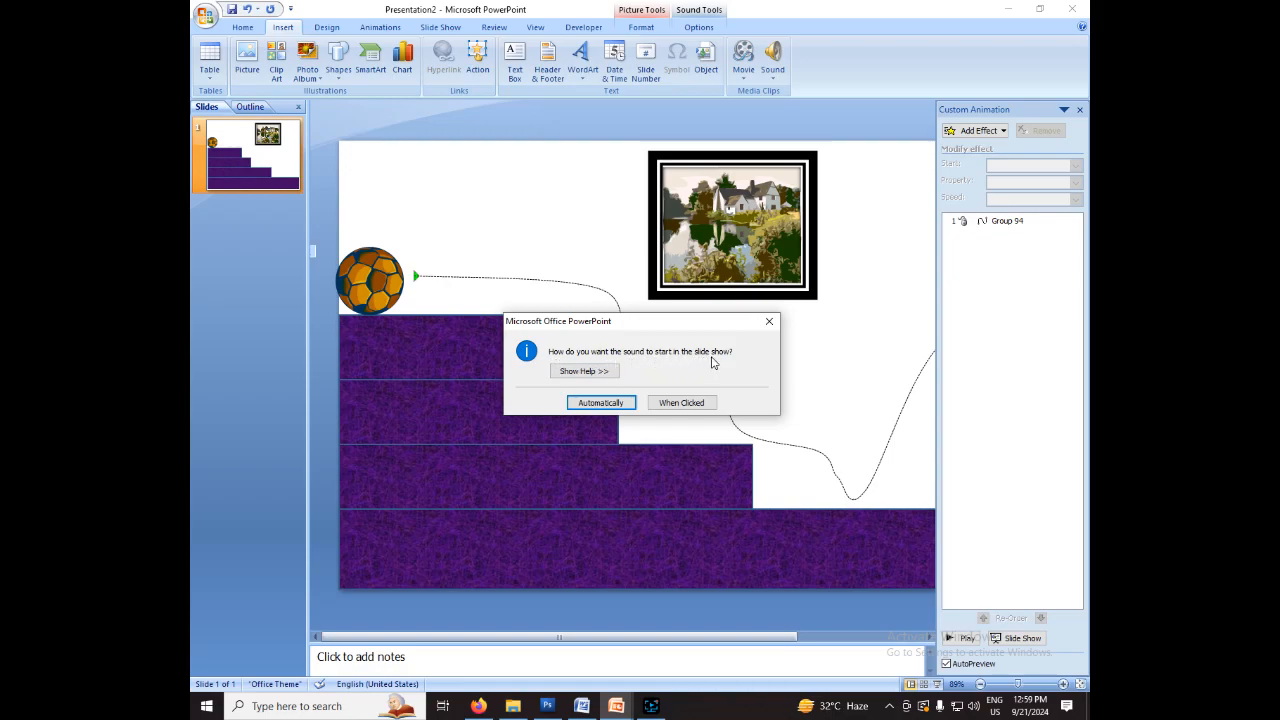
left_click(606, 404)
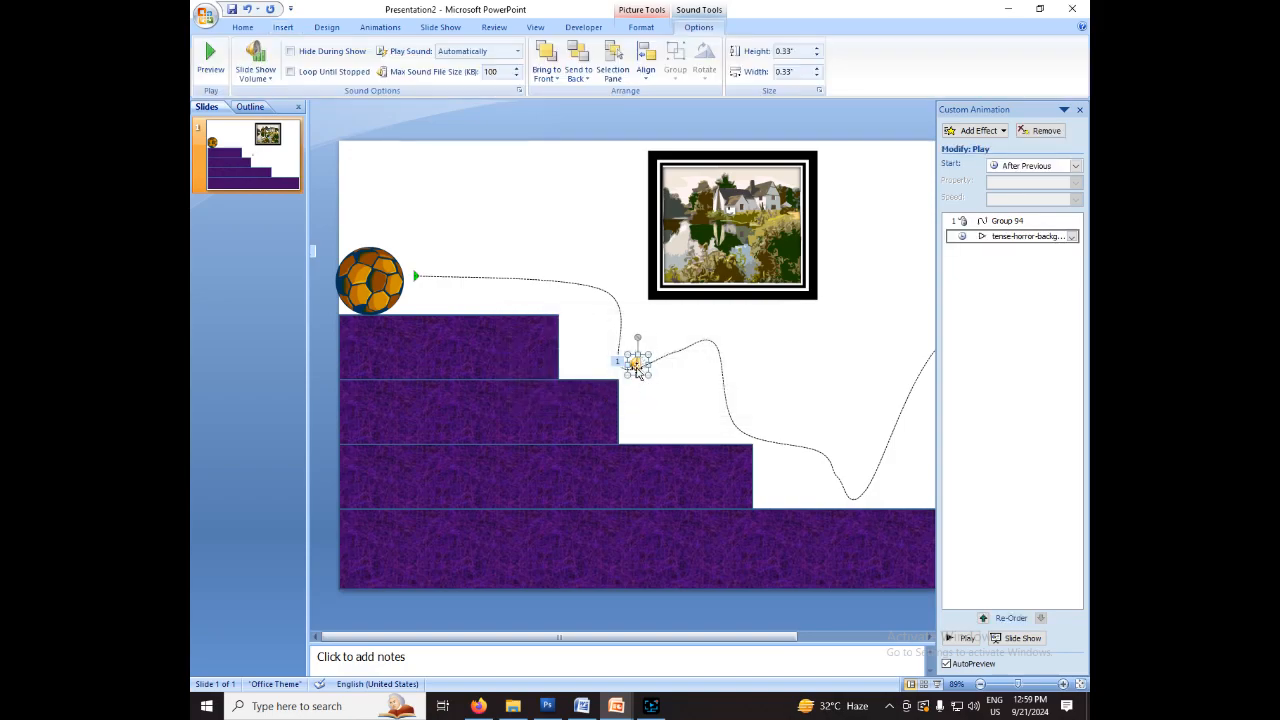
- Move the sound icon onto the blank wall to the right of the framed picture and start the slide show
left_click(797, 253)
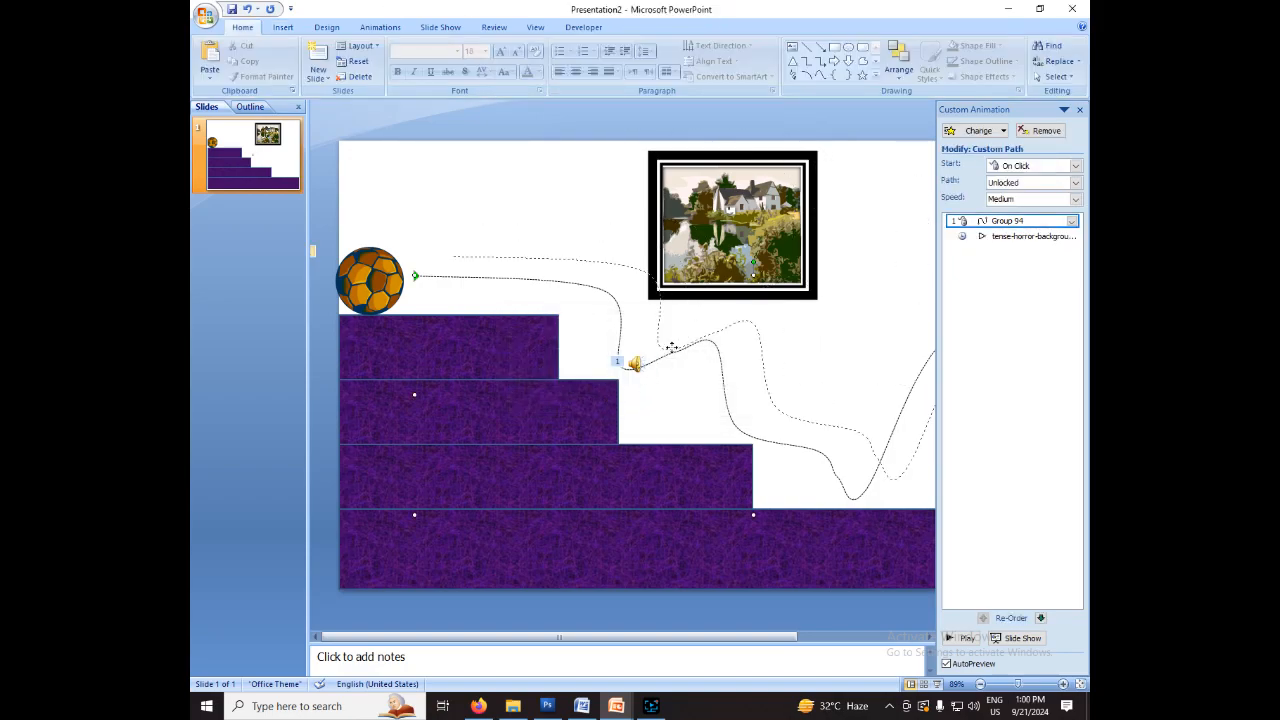
left_click(757, 351)
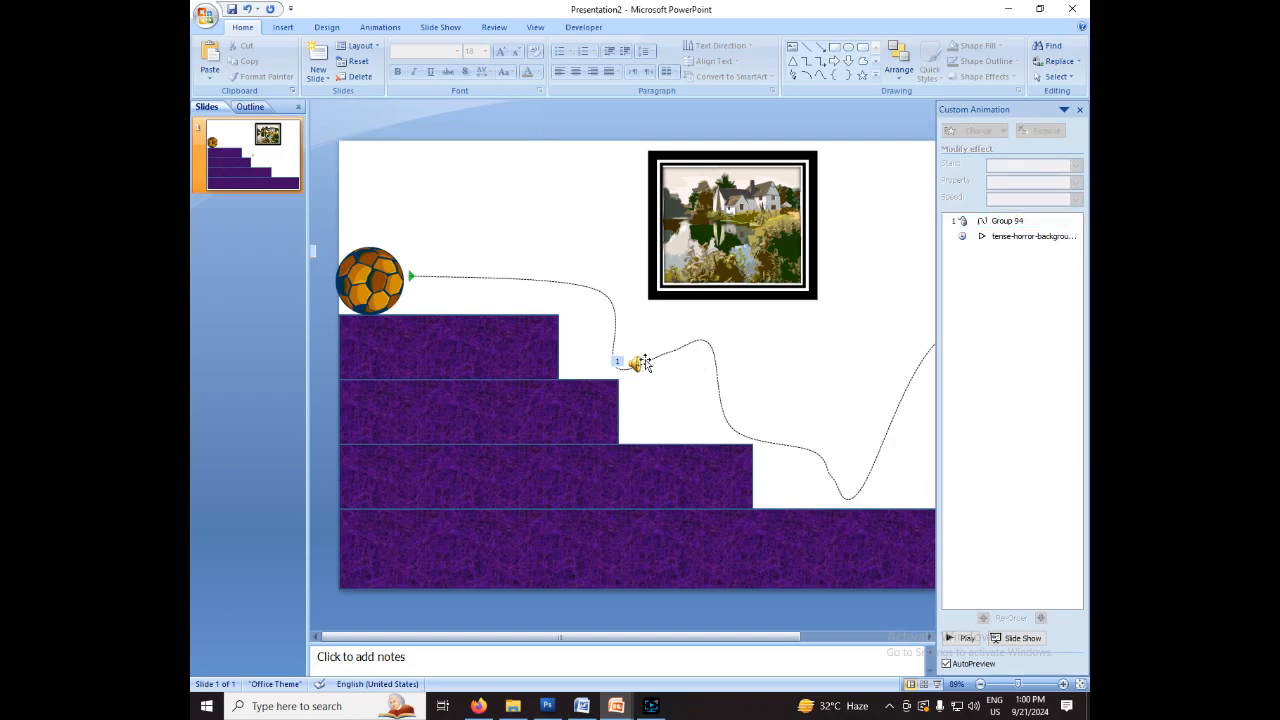
left_click(634, 364)
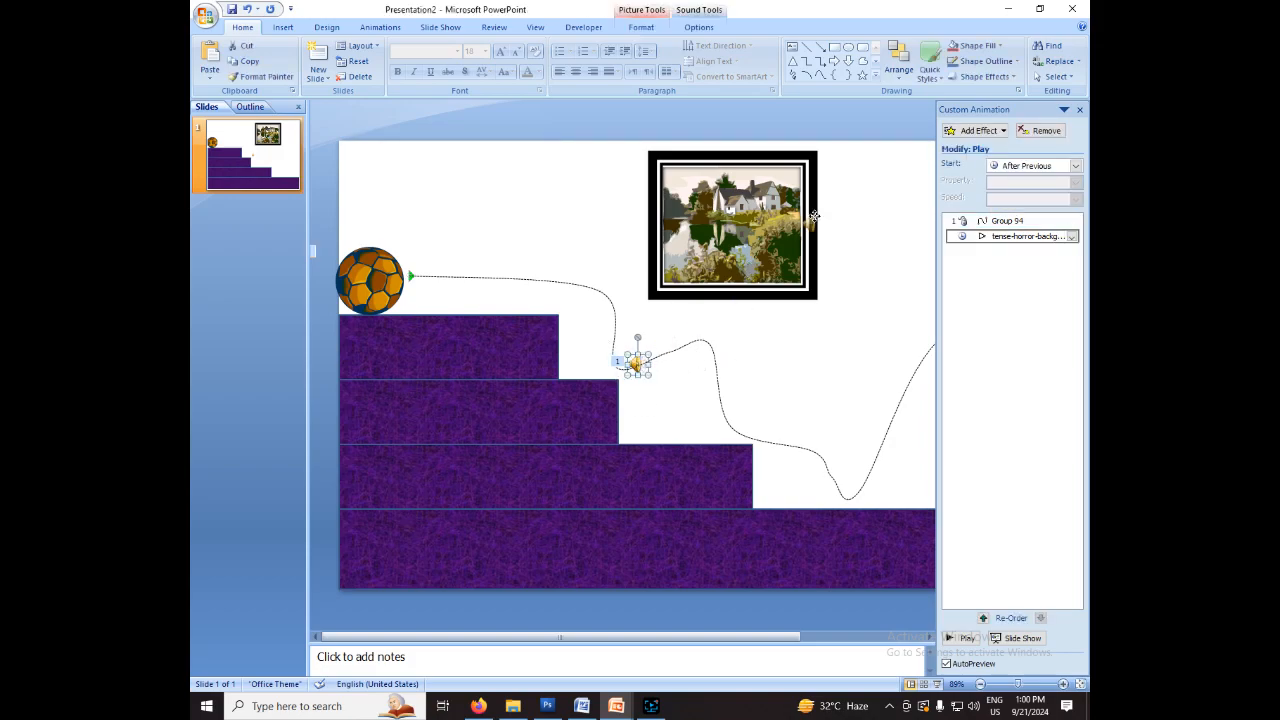
left_click_drag(880, 187, 890, 183)
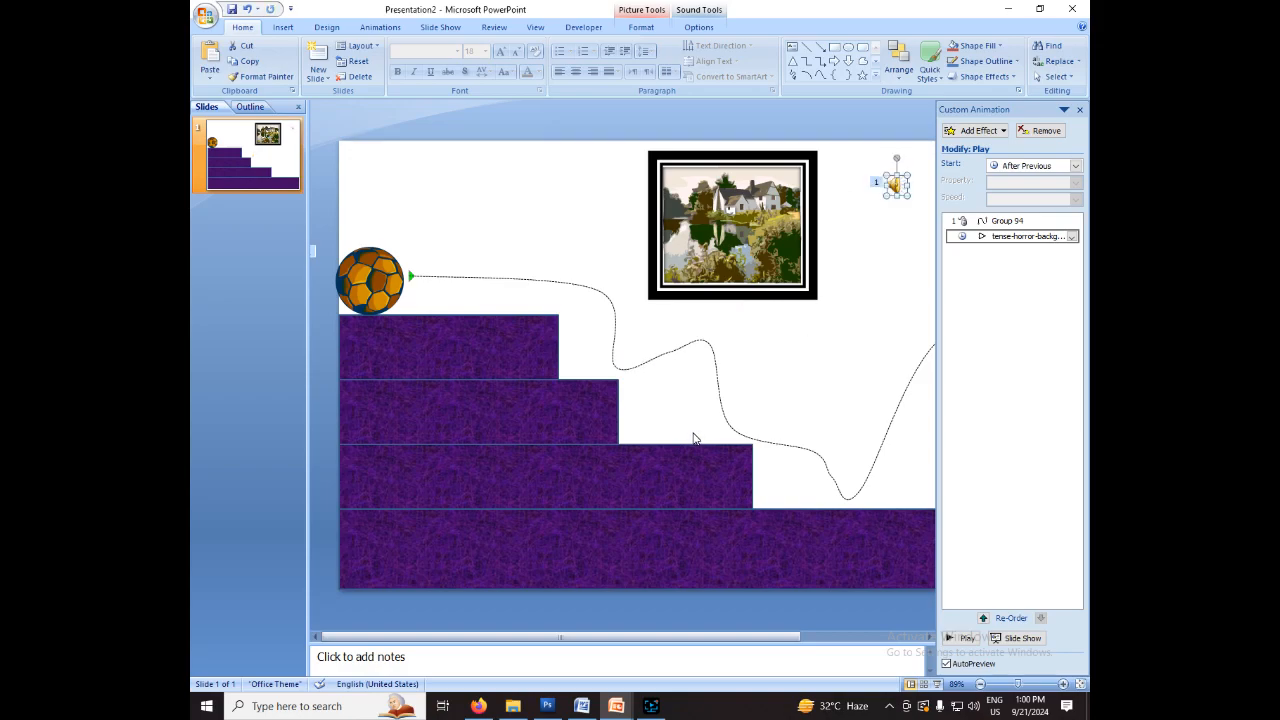
key("F5")
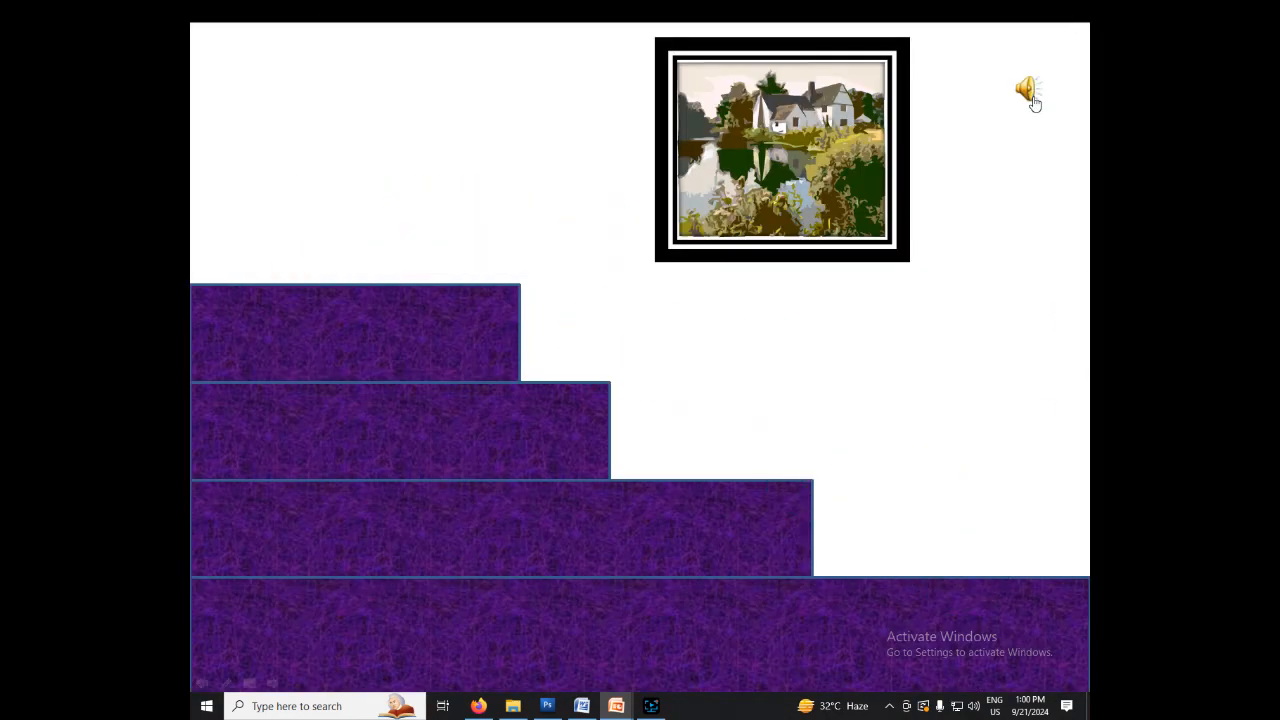